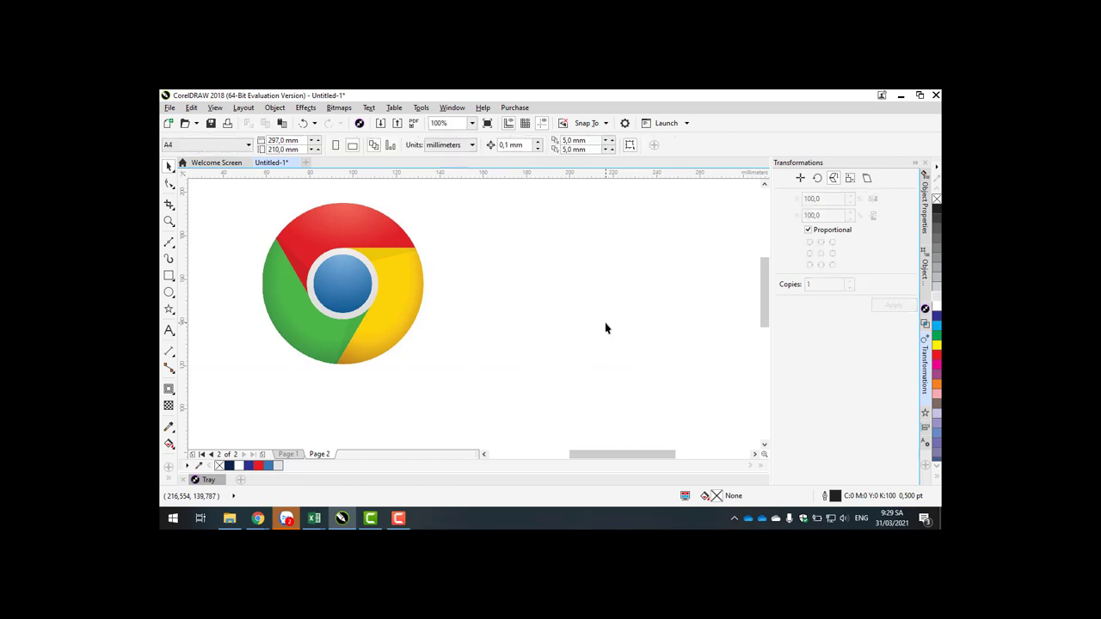
# Step: Place a guideline at the logo's bottom edge and draw a circle about 75 mm wide that spans both horizontal guidelines
pyautogui.moveTo(372, 173); pyautogui.dragTo(346, 366)
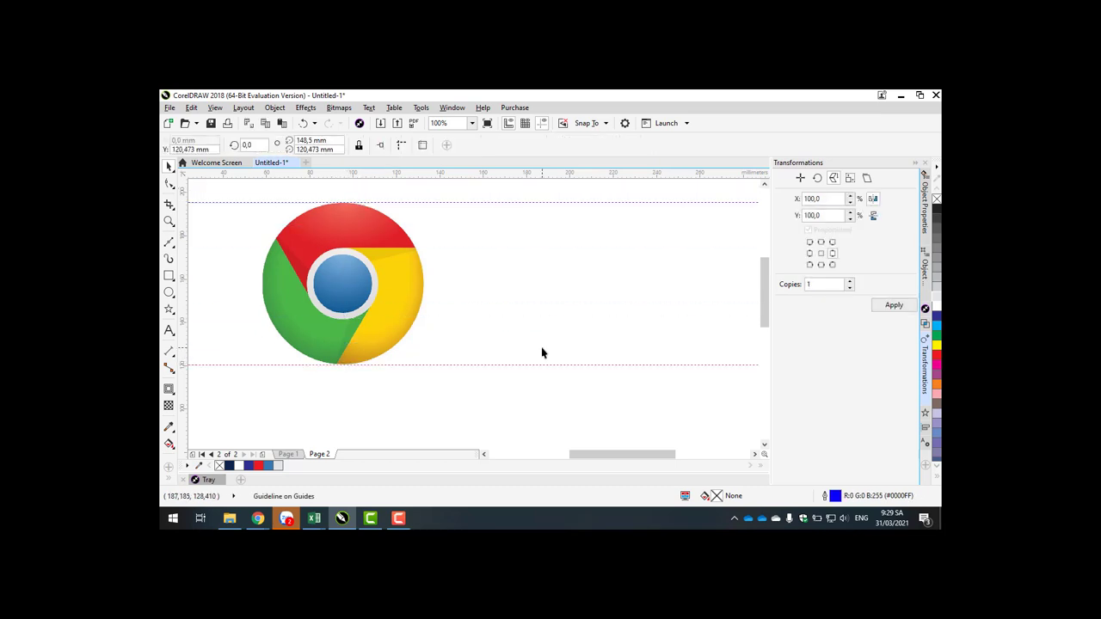
pyautogui.click(169, 292)
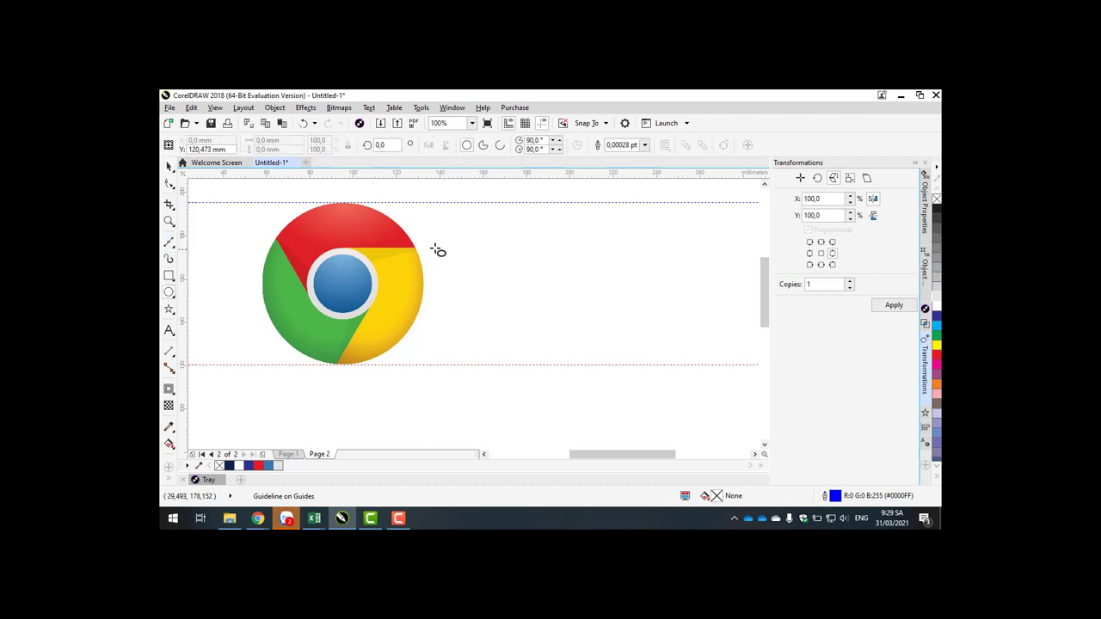
pyautogui.moveTo(488, 234); pyautogui.dragTo(546, 255)
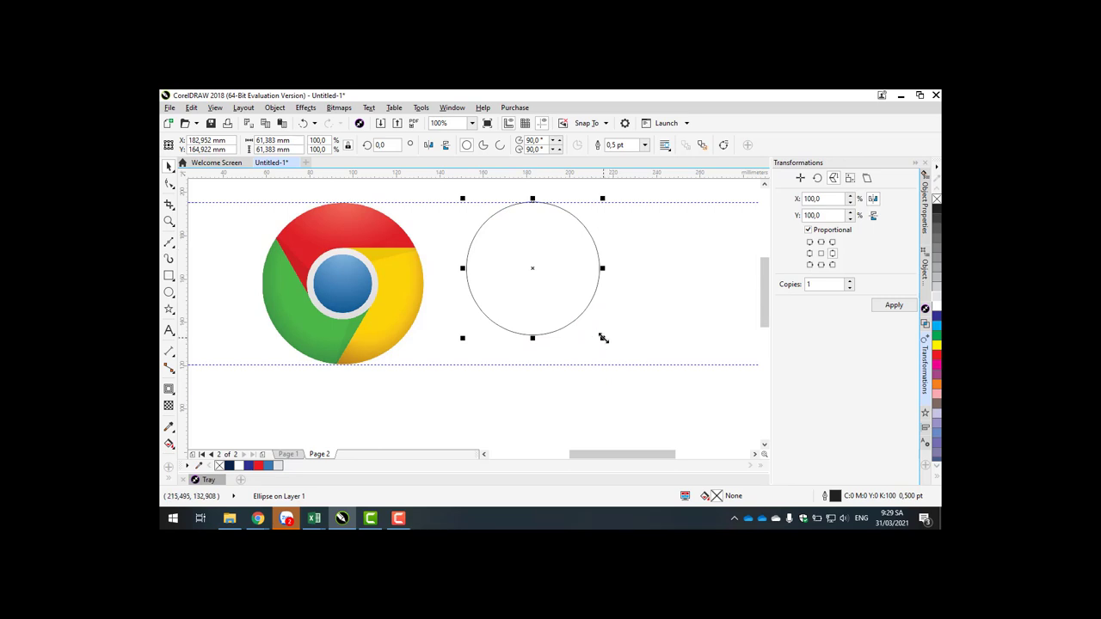
pyautogui.moveTo(602, 337); pyautogui.dragTo(644, 364)
pyautogui.click(672, 422)
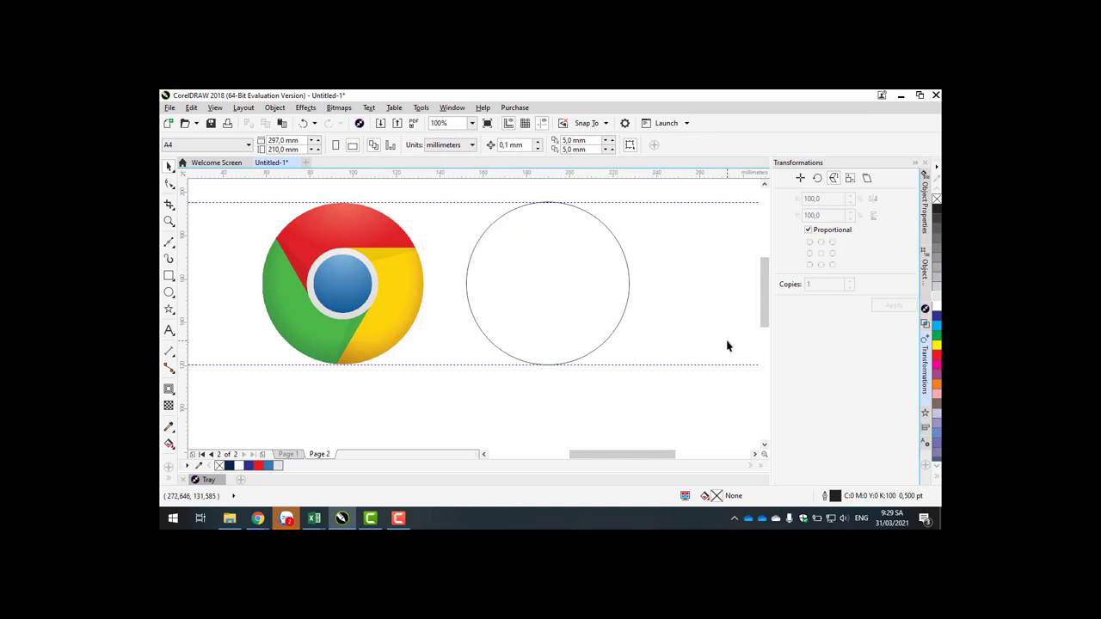
# Step: Set the width of the Chrome logo bitmap to 80 mm, keeping its proportions
pyautogui.click(502, 218)
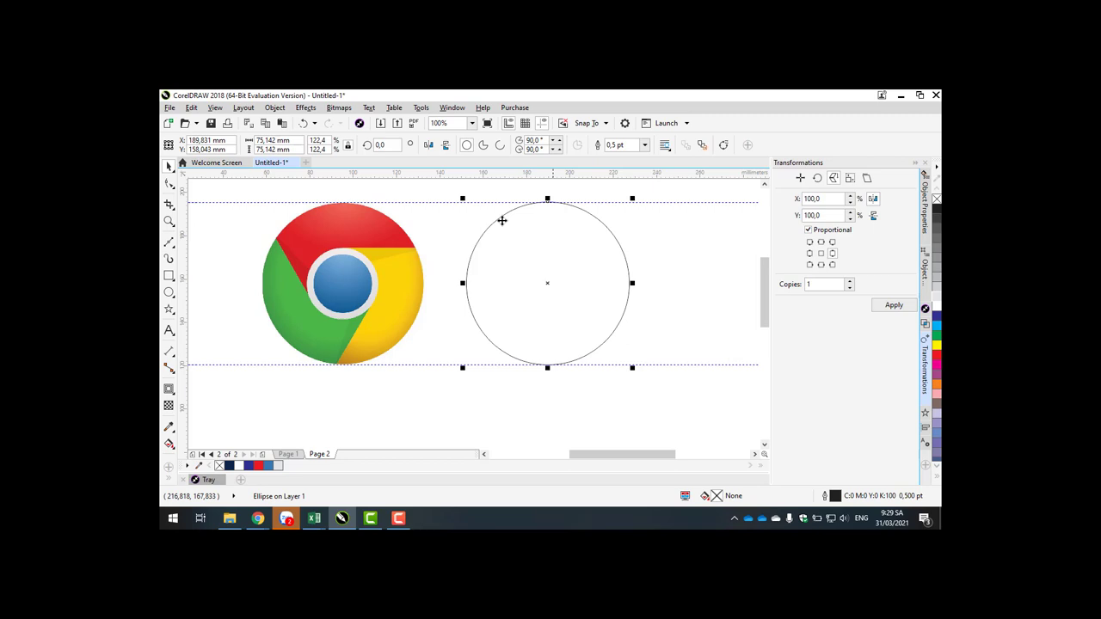
pyautogui.click(296, 139)
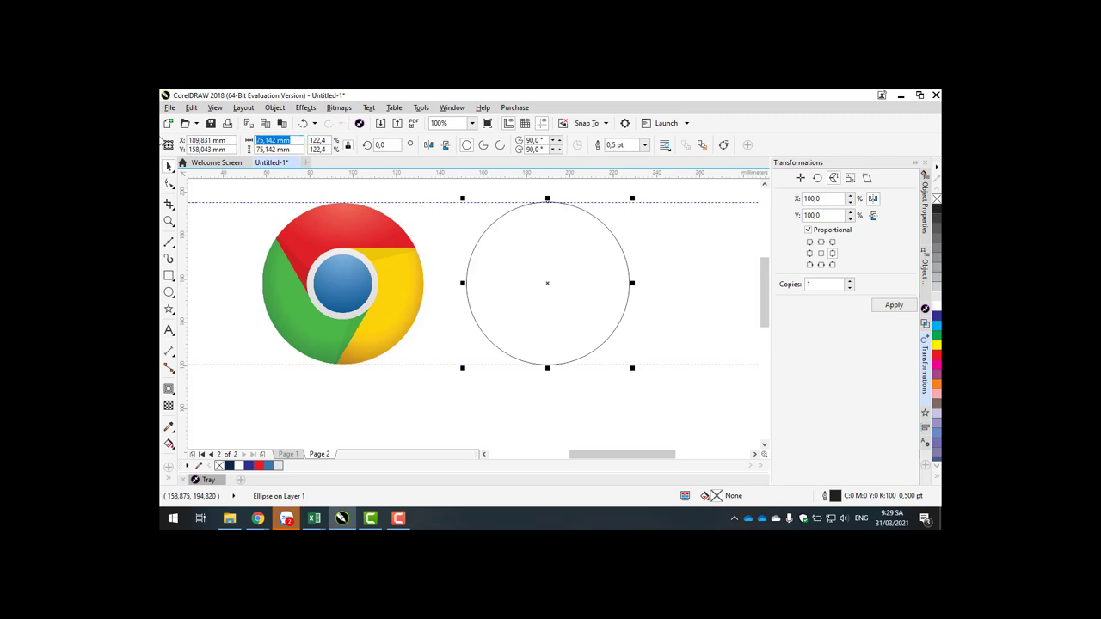
pyautogui.click(374, 219)
pyautogui.click(299, 140)
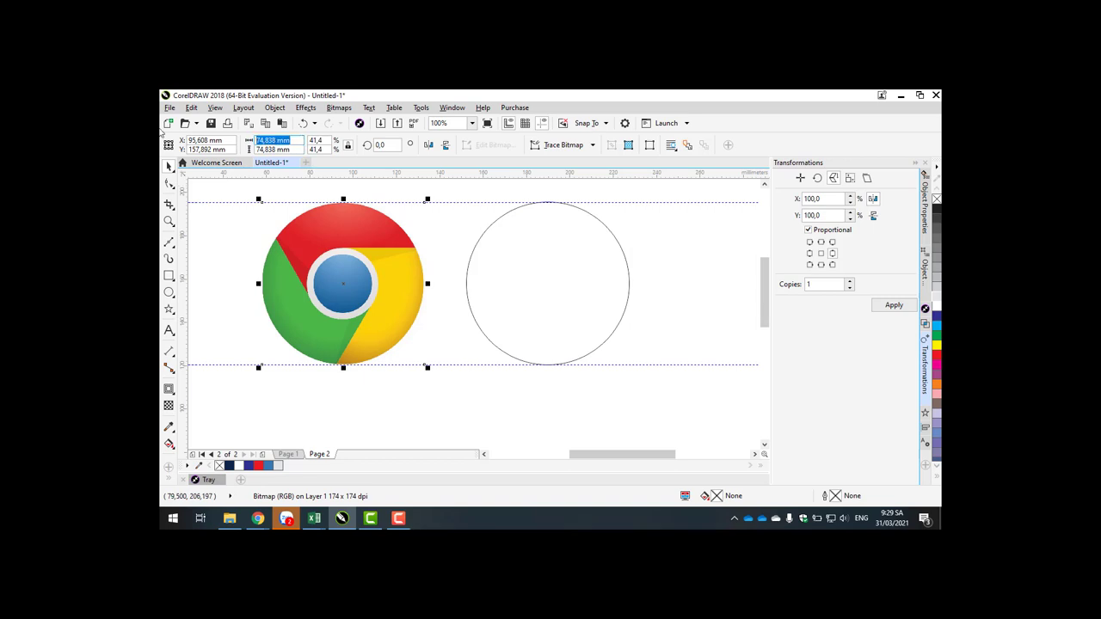
pyautogui.write('80')
pyautogui.press('Return')
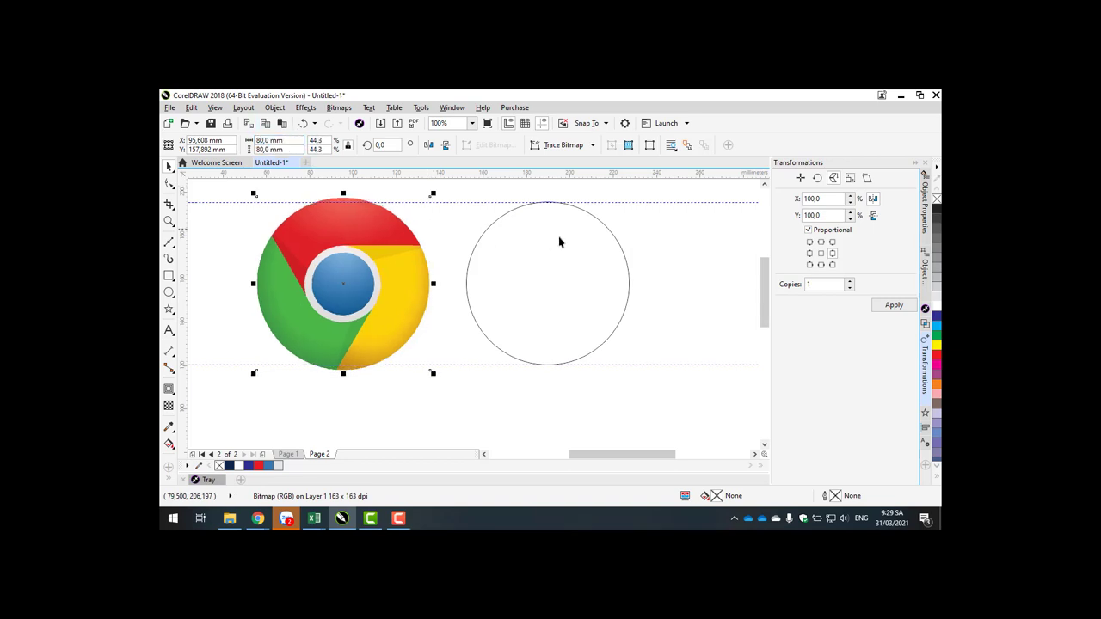
# Step: Set the width of the drawn circle to 80 mm, keeping its proportions
pyautogui.click(607, 251)
pyautogui.click(297, 140)
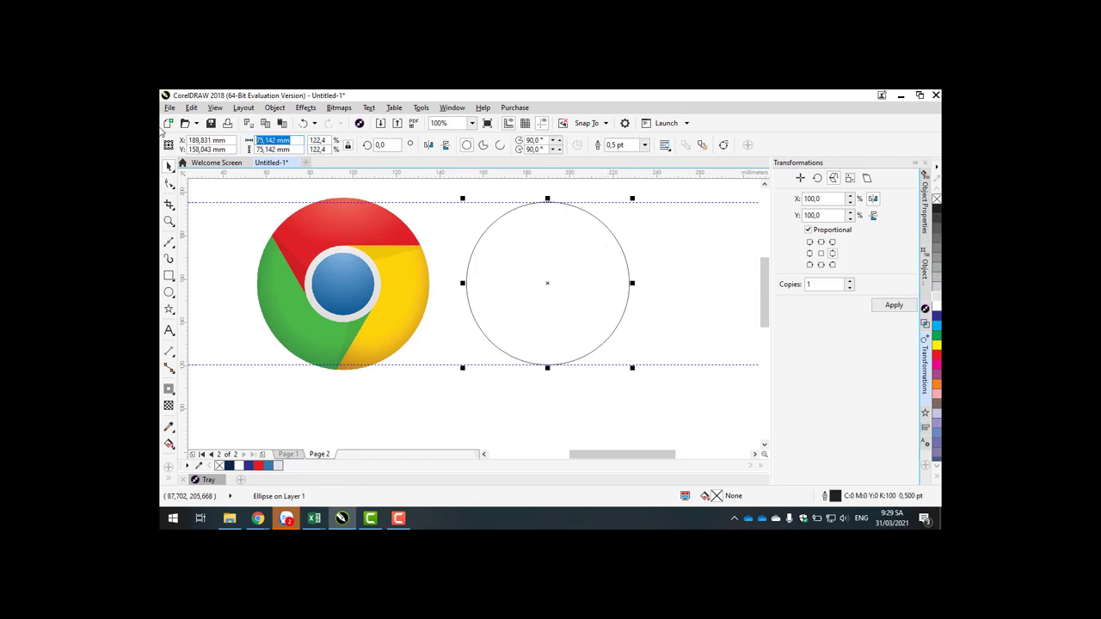
pyautogui.write('80')
pyautogui.press('Return')
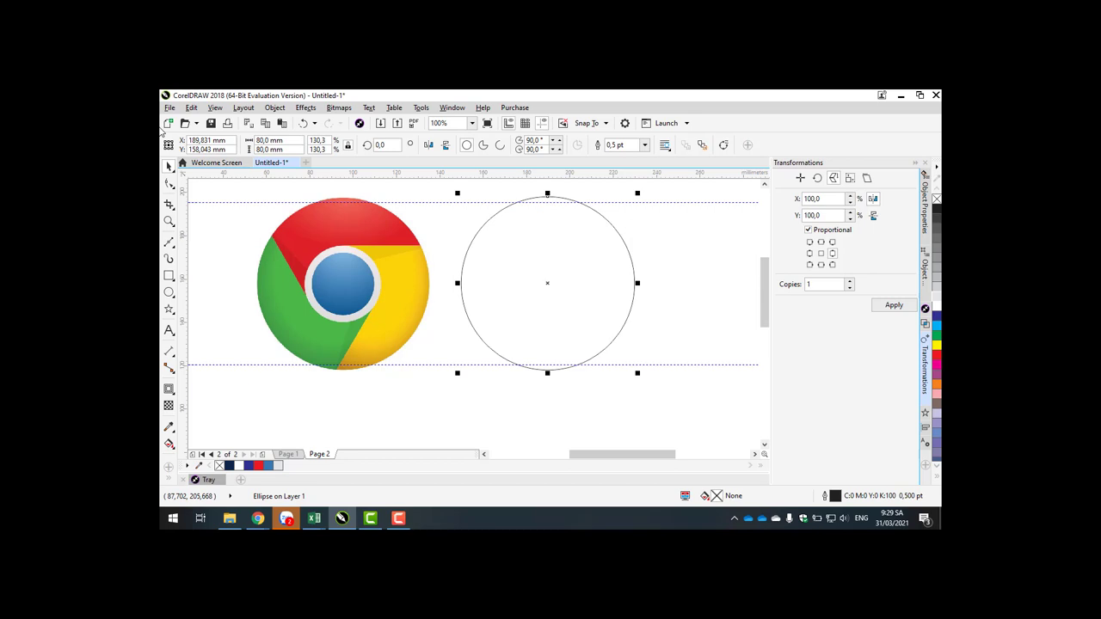
# Step: Move the upper guideline to the top of the logo's white ring and create a concentric circle copy about 35 mm wide reaching it
pyautogui.click(428, 203)
pyautogui.moveTo(431, 203); pyautogui.dragTo(356, 251)
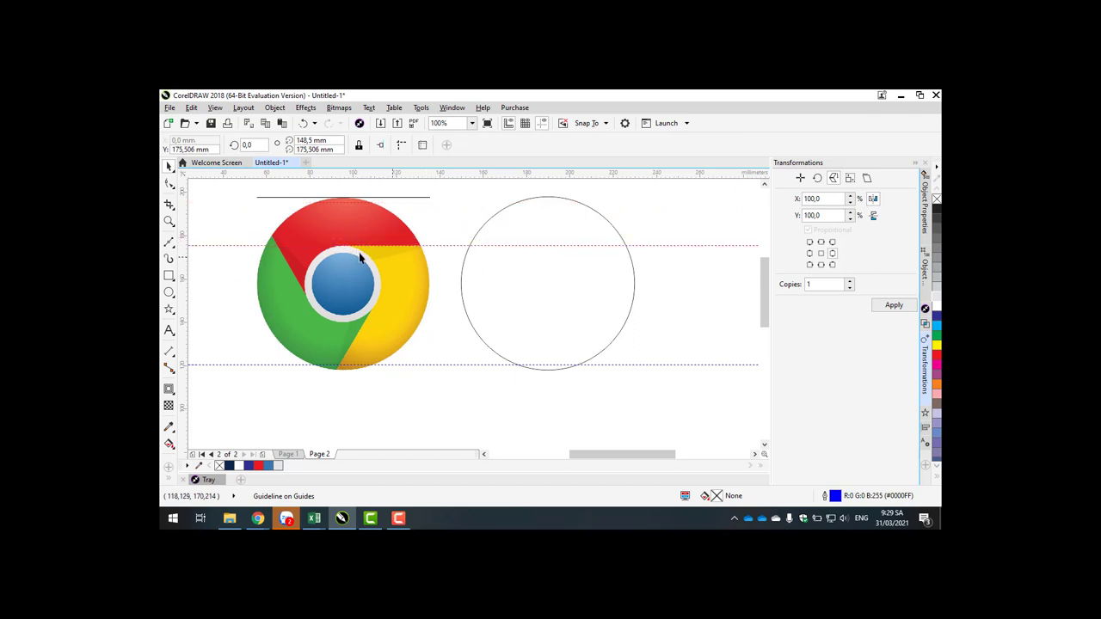
pyautogui.click(601, 234)
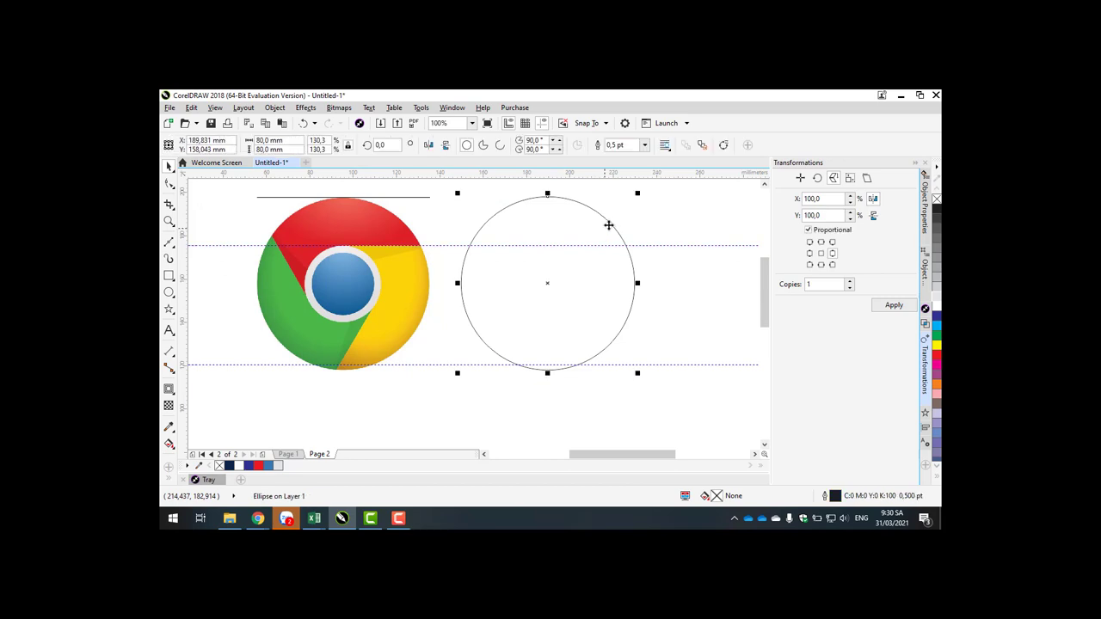
pyautogui.moveTo(637, 192); pyautogui.dragTo(675, 246)
pyautogui.press('shift')
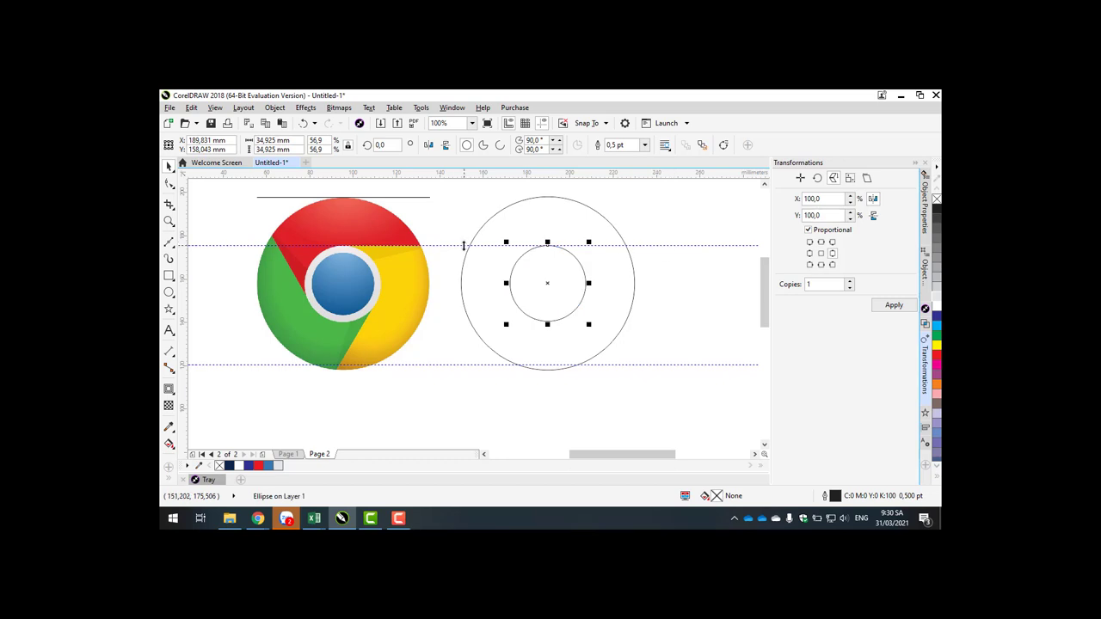
# Step: Move the guideline to the top of the logo's blue disc and add a smaller concentric copy of the inner circle reaching it
pyautogui.click(457, 247)
pyautogui.moveTo(457, 246); pyautogui.dragTo(456, 253)
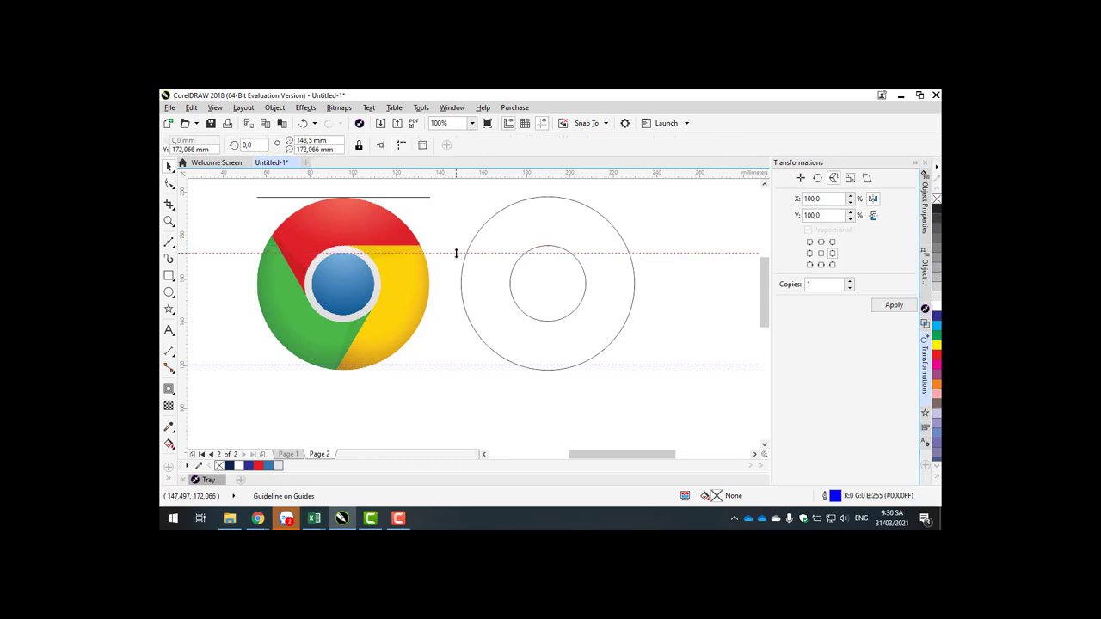
pyautogui.click(576, 267)
pyautogui.moveTo(591, 245); pyautogui.dragTo(613, 247)
pyautogui.click(688, 230)
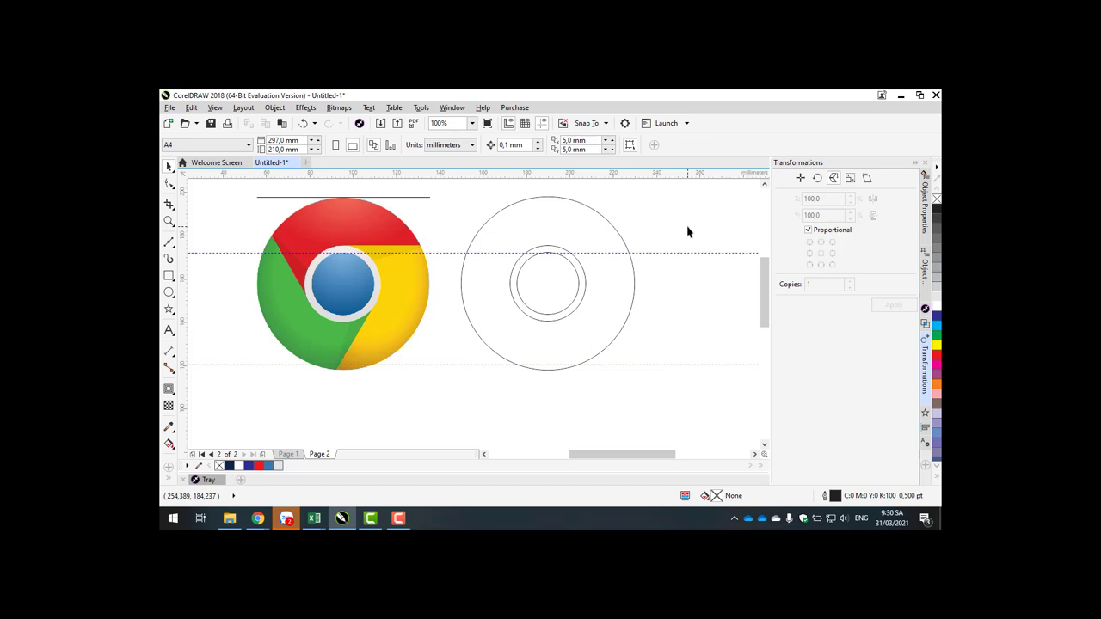
# Step: Fill the outer 80 mm circle with light grey
pyautogui.click(547, 197)
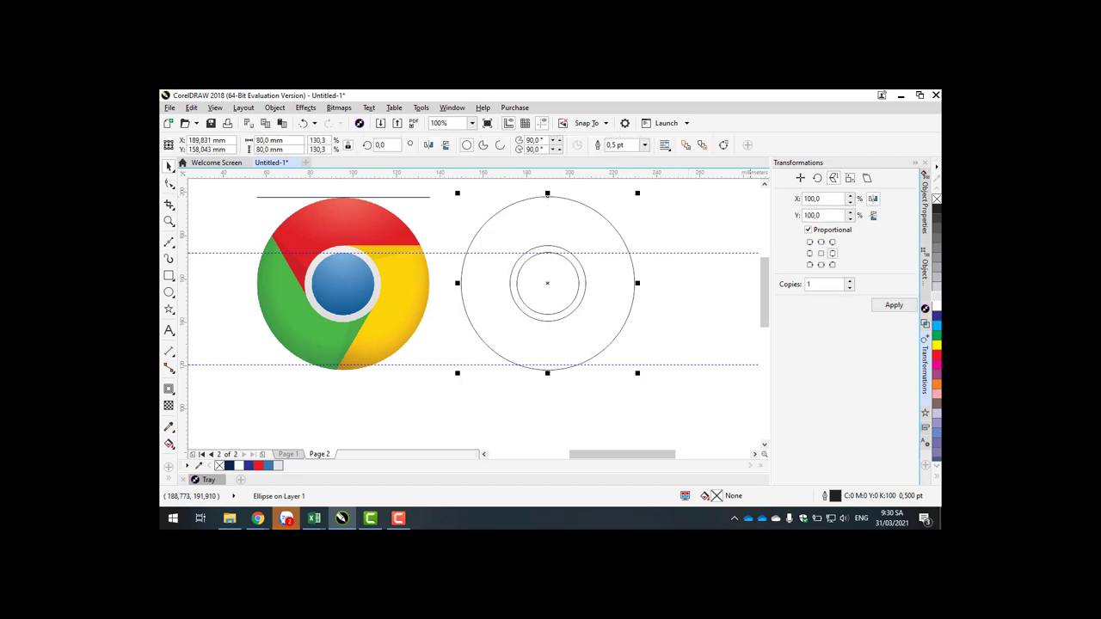
pyautogui.click(937, 356)
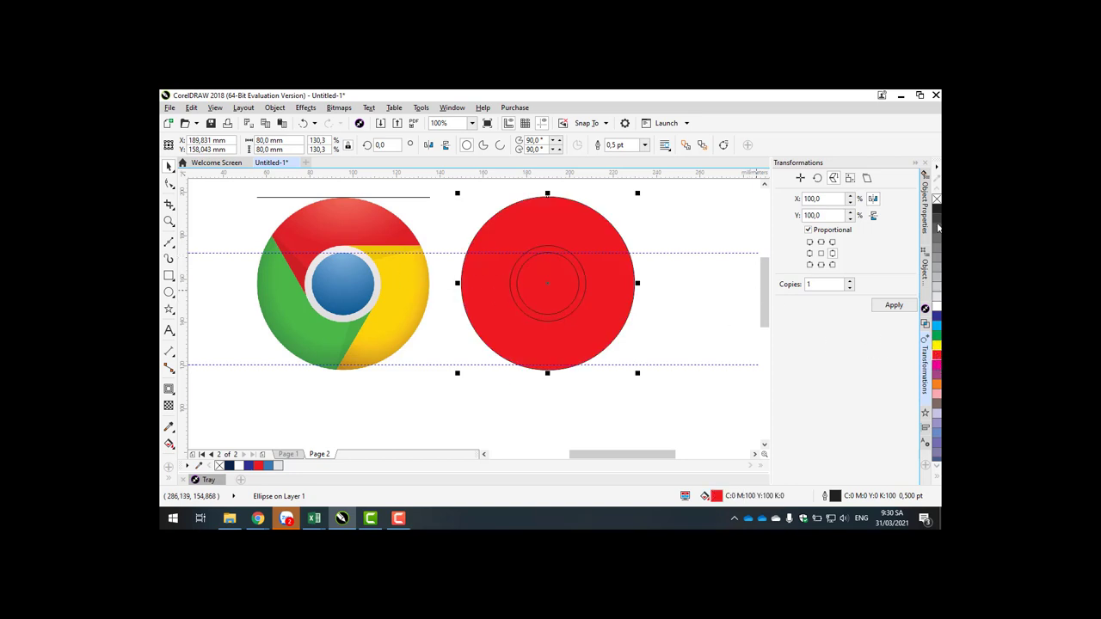
pyautogui.click(937, 297)
pyautogui.click(596, 253)
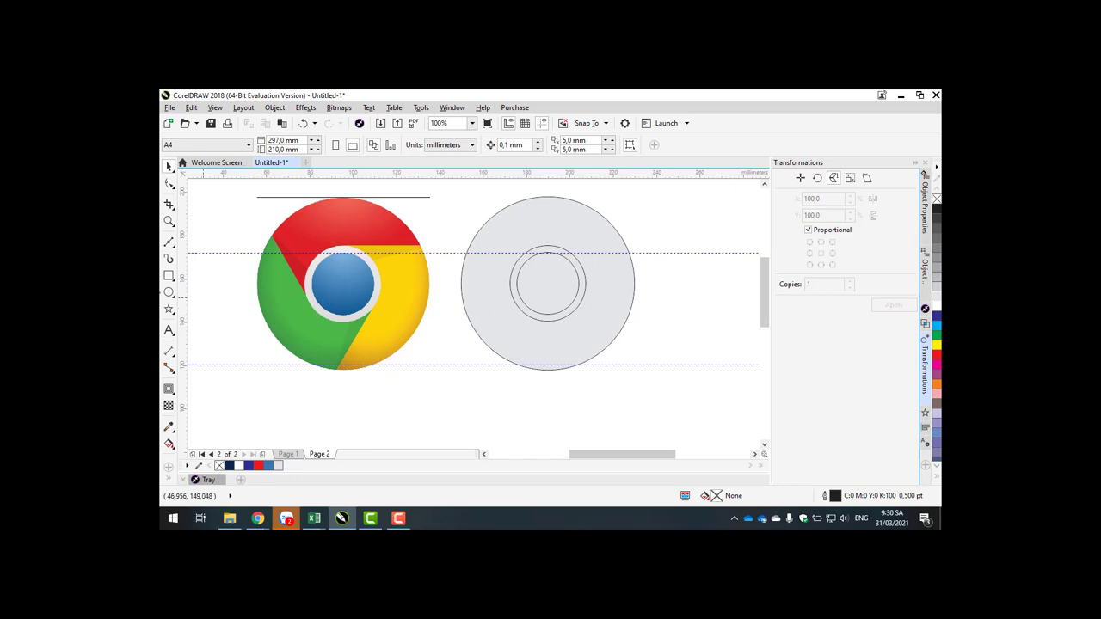
# Step: Draw a rectangle about 106 x 31 mm across the circle's upper part, its bottom edge touching the top of the middle circle
pyautogui.click(169, 276)
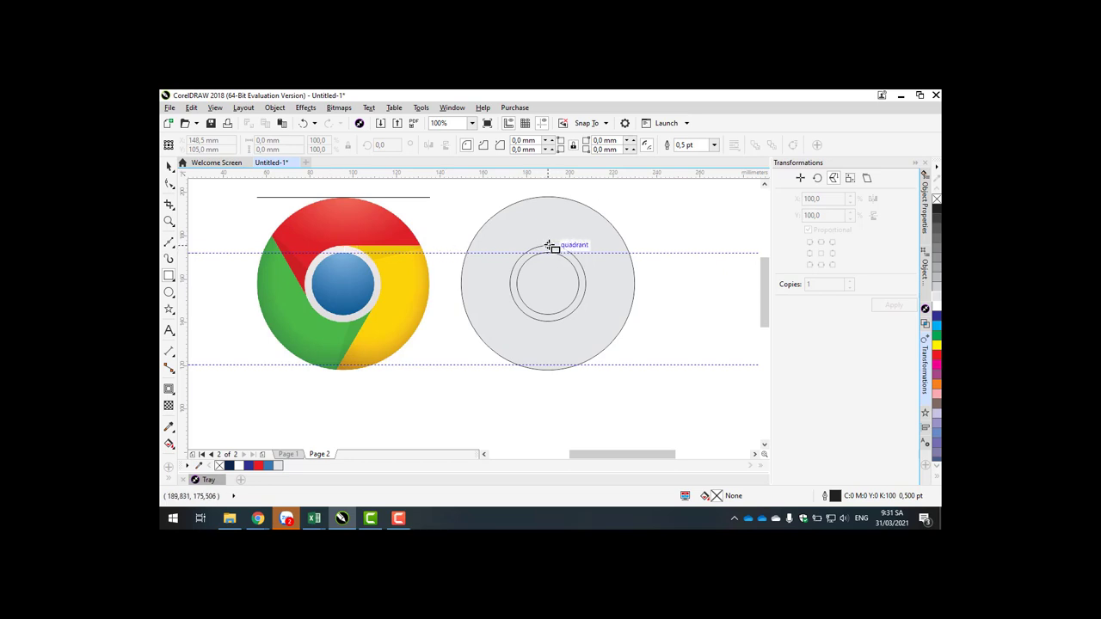
pyautogui.moveTo(550, 247); pyautogui.dragTo(676, 206)
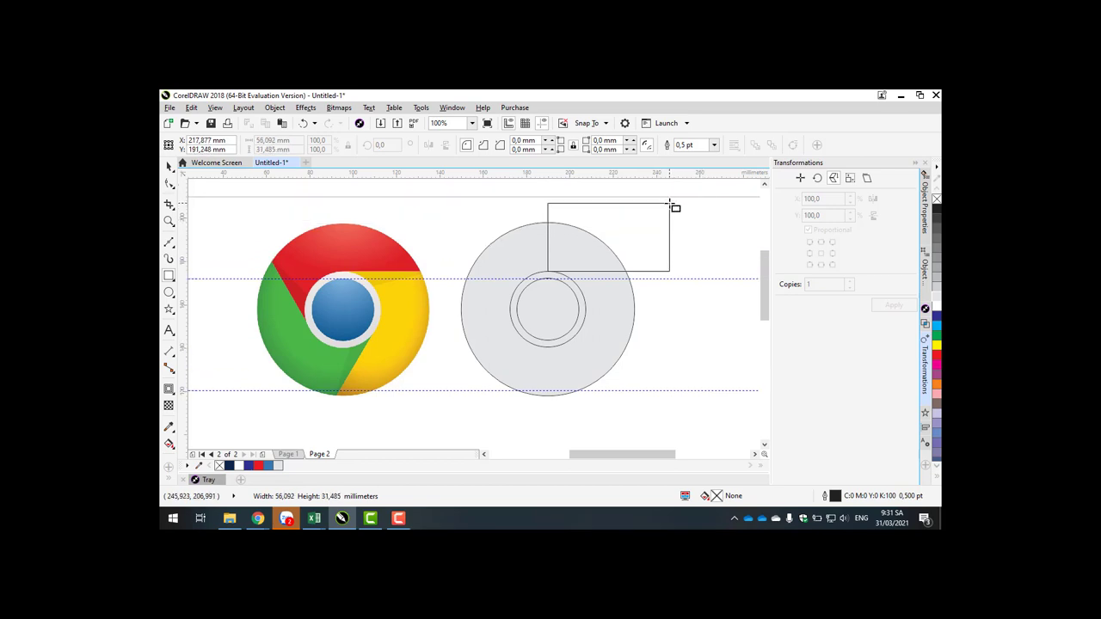
pyautogui.click(169, 166)
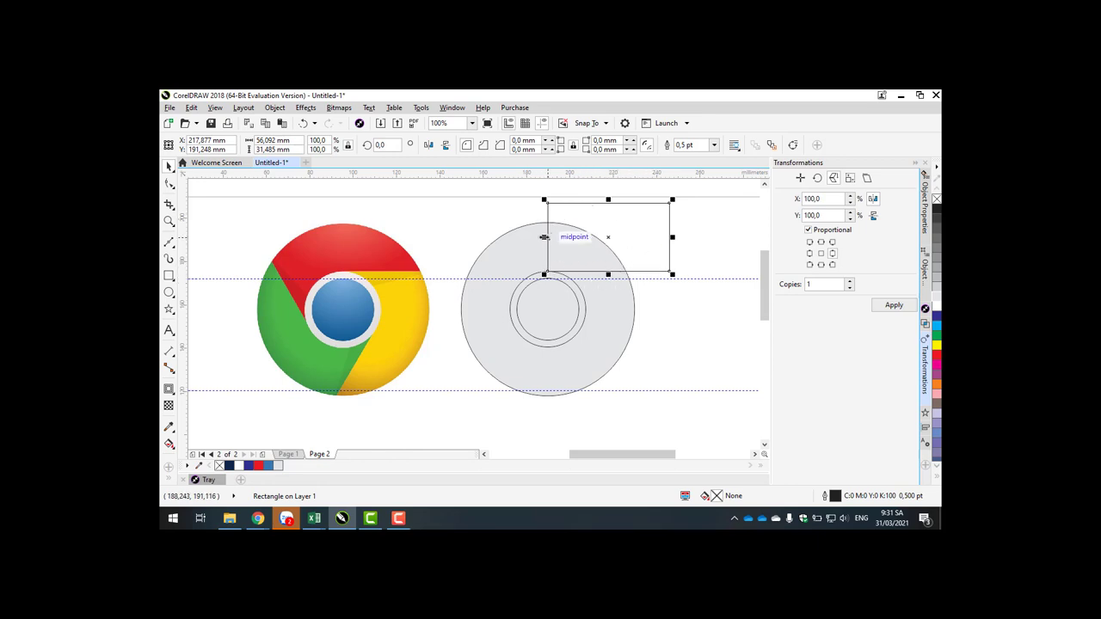
pyautogui.moveTo(544, 237); pyautogui.dragTo(434, 239)
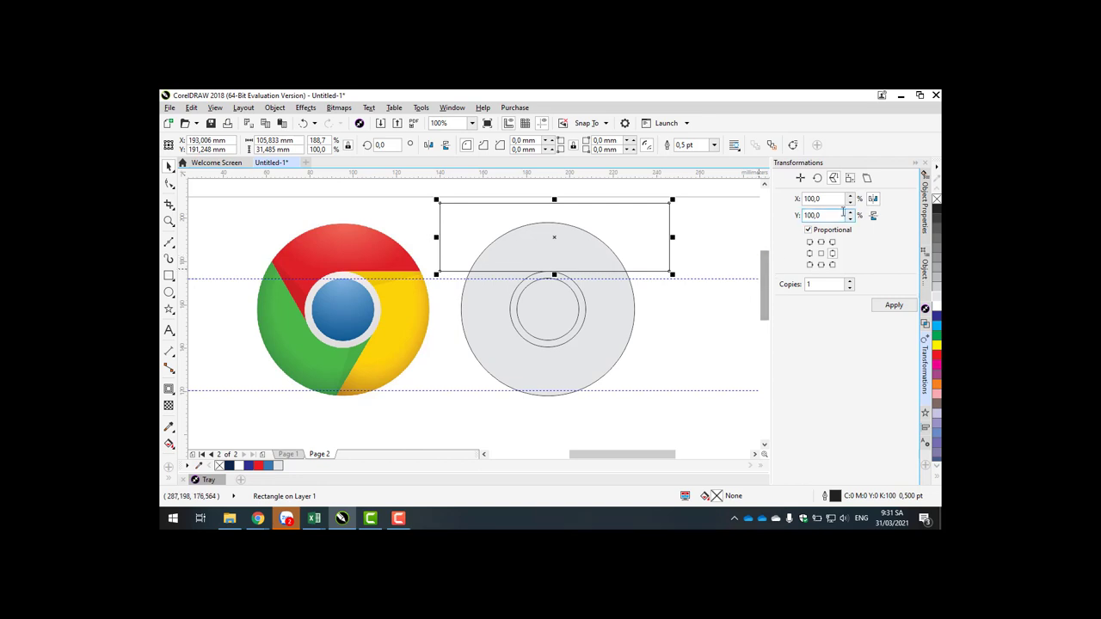
# Step: Create two successive copies of the rectangle rotated 120° around the circles' centre, one copy at a time
pyautogui.click(817, 179)
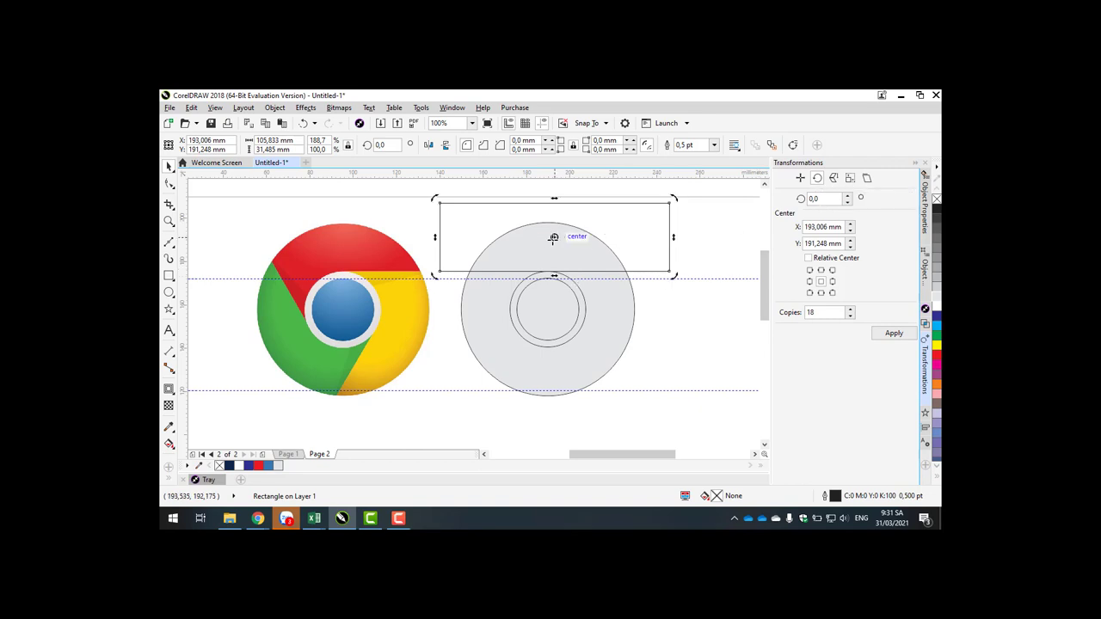
pyautogui.moveTo(553, 237); pyautogui.dragTo(548, 308)
pyautogui.click(815, 199)
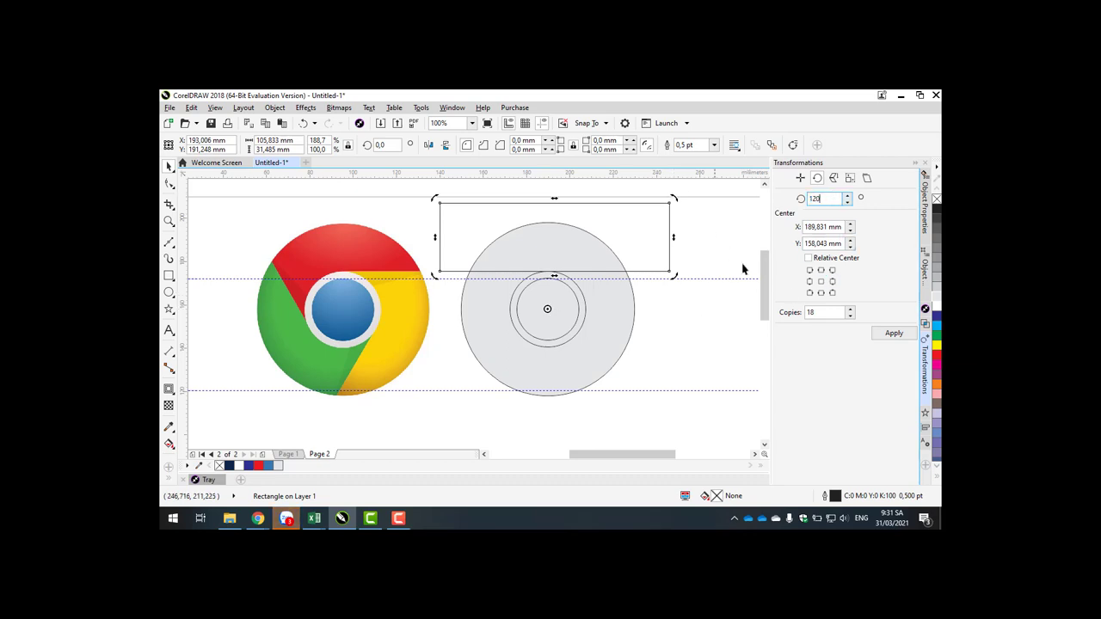
pyautogui.press('Tab')
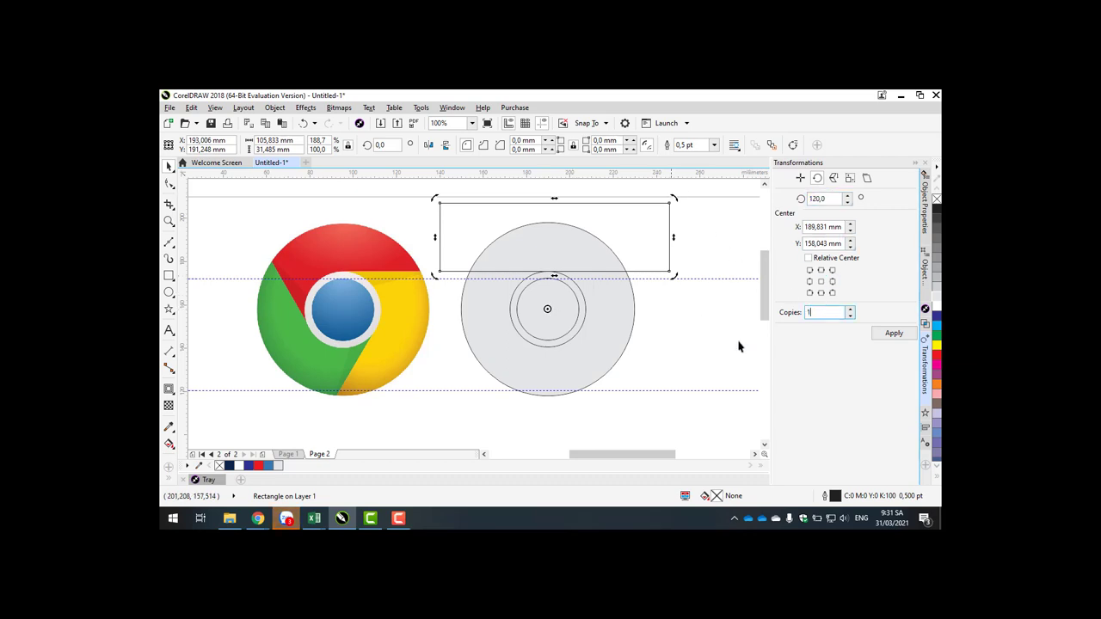
pyautogui.write('1')
pyautogui.click(881, 335)
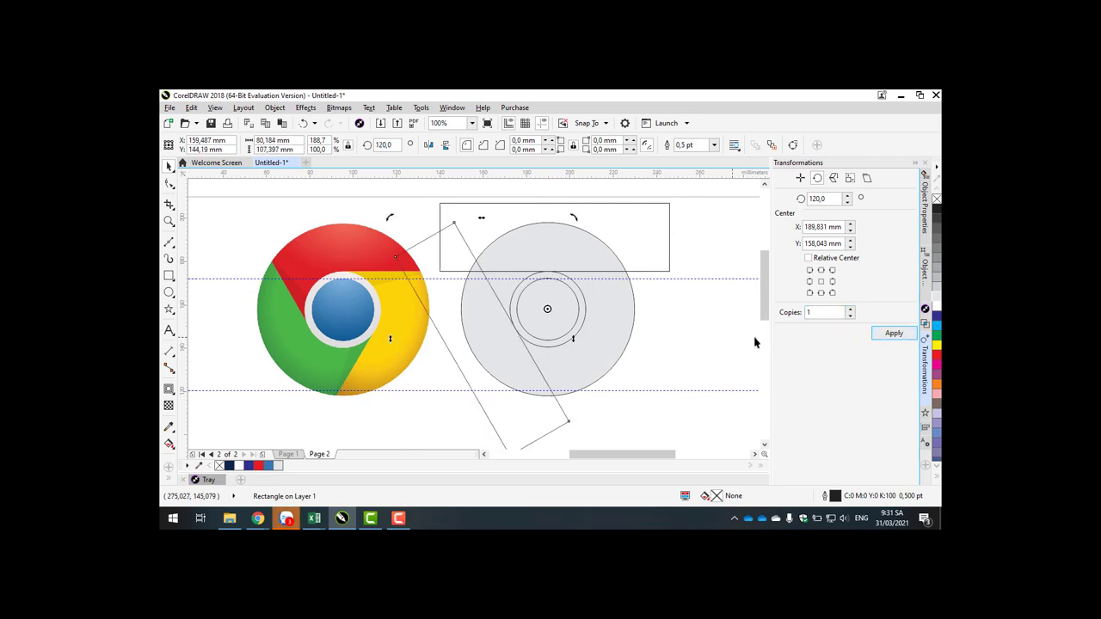
pyautogui.click(891, 337)
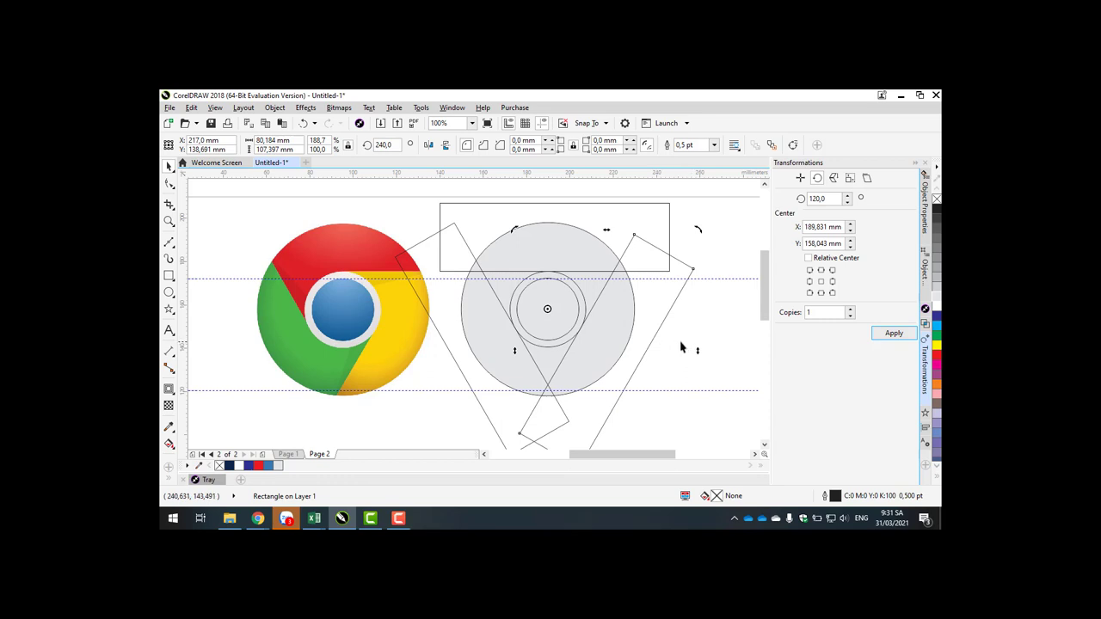
# Step: Delete the rotated rectangle that crosses the right side of the grey circle
pyautogui.click(719, 356)
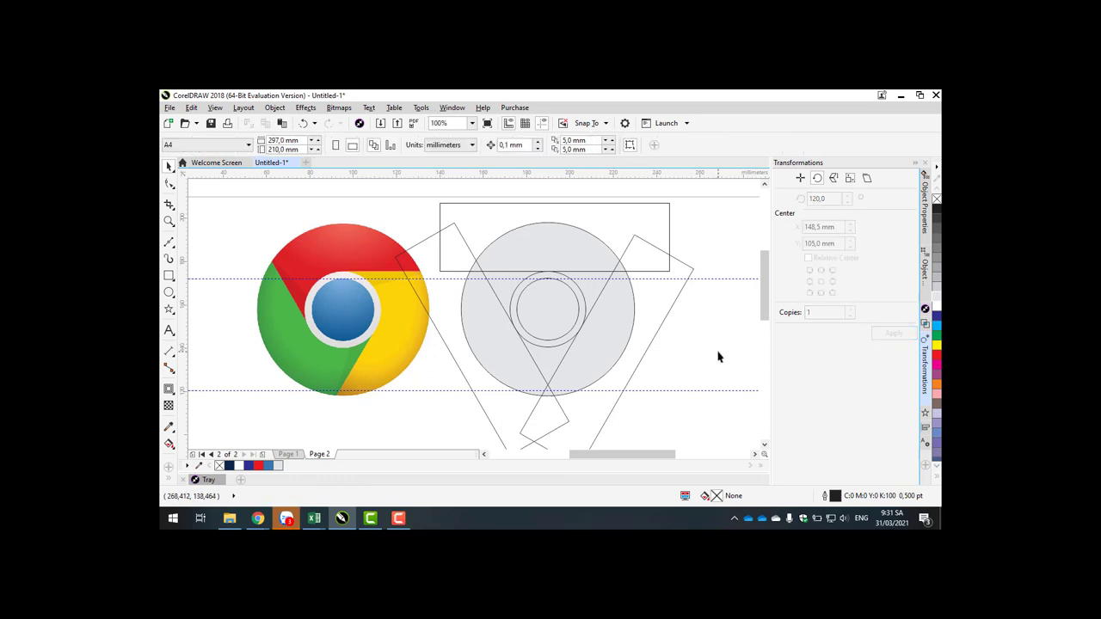
pyautogui.click(664, 308)
pyautogui.press('Delete')
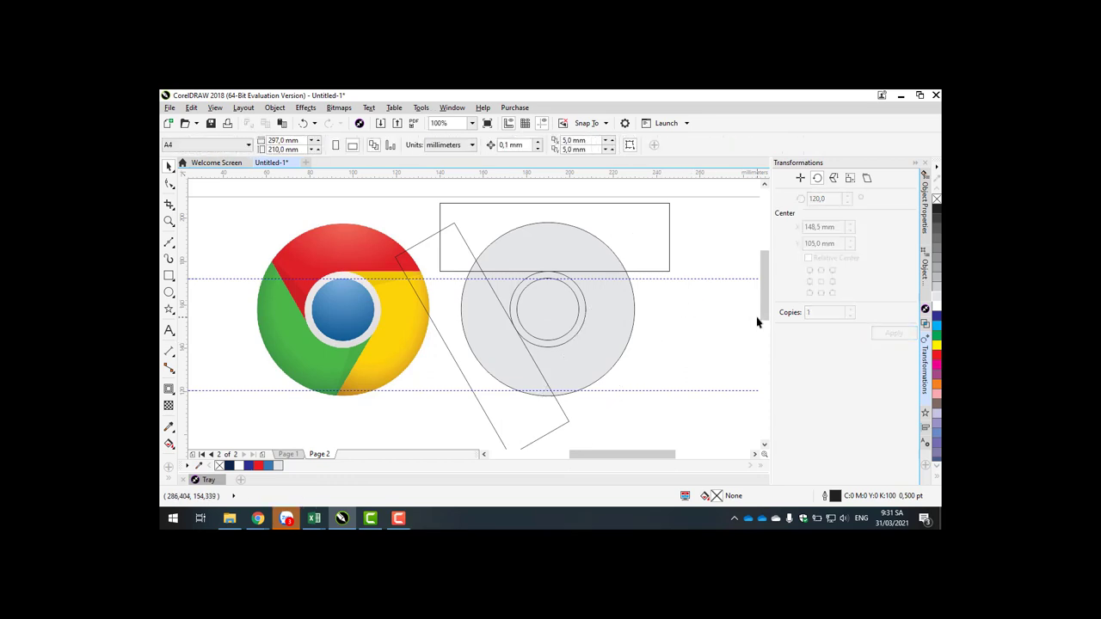
# Step: Trim the grey circle with the 120° rotated rectangle, without keeping the original source or target object
pyautogui.click(536, 433)
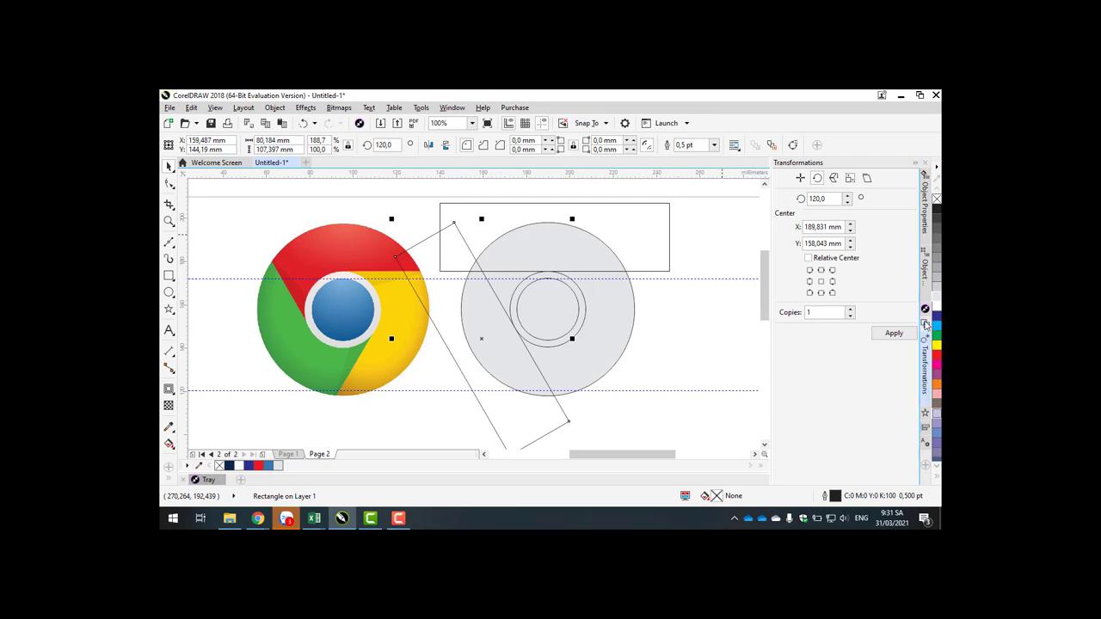
pyautogui.click(926, 322)
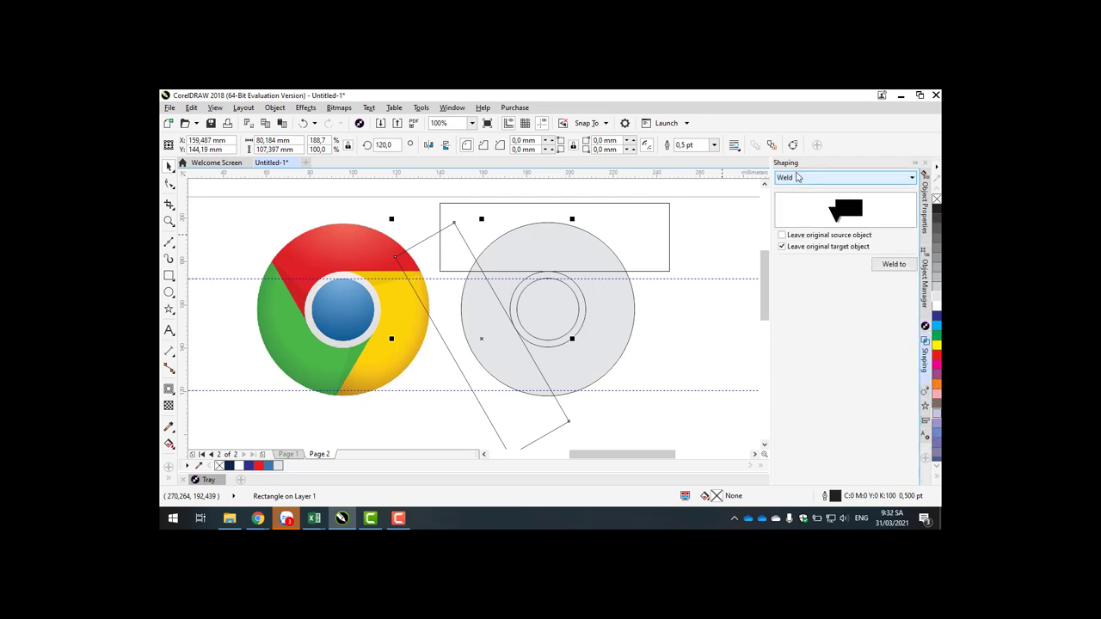
pyautogui.click(798, 177)
pyautogui.click(797, 192)
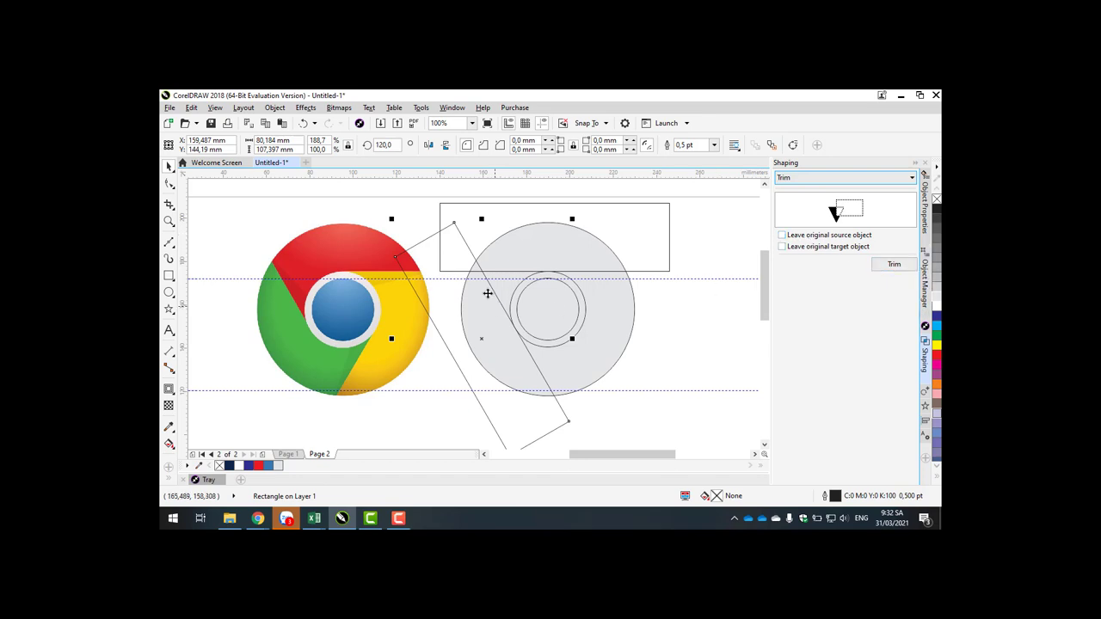
pyautogui.click(895, 267)
pyautogui.click(612, 364)
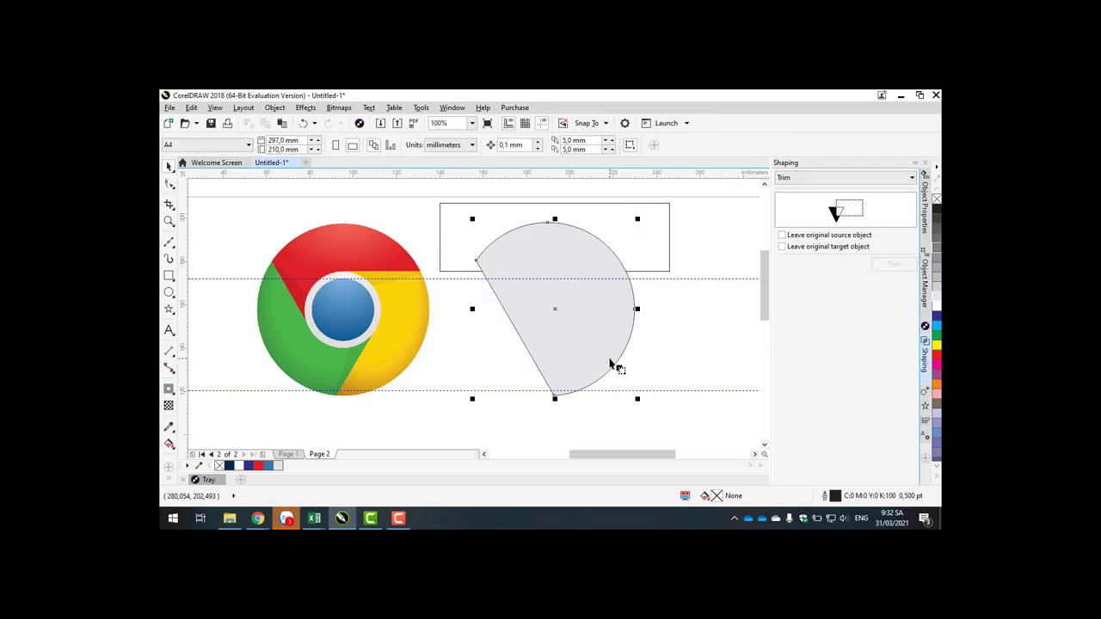
# Step: Send the trimmed grey shape to the back of the layer, behind the two inner circles
pyautogui.click(675, 347)
pyautogui.click(622, 334)
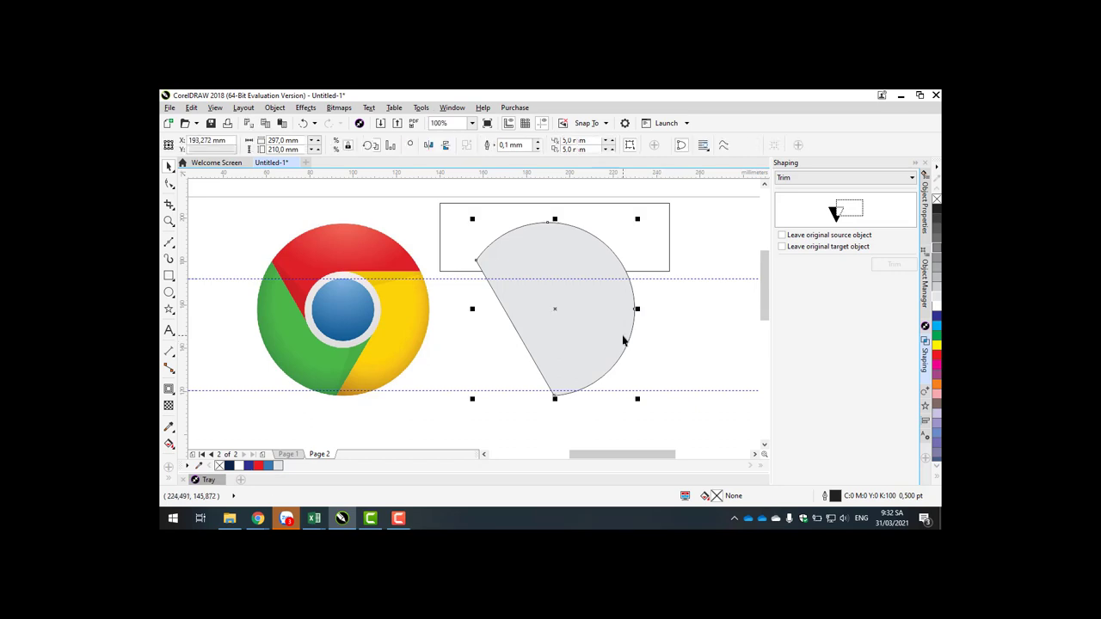
pyautogui.rightClick(623, 336)
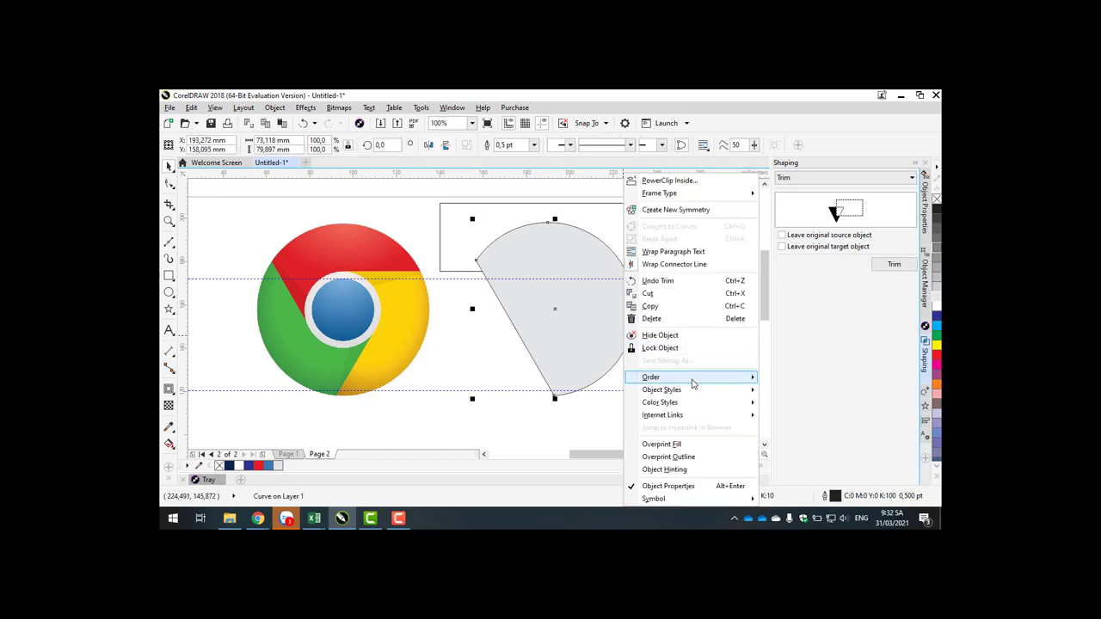
pyautogui.moveTo(694, 384)
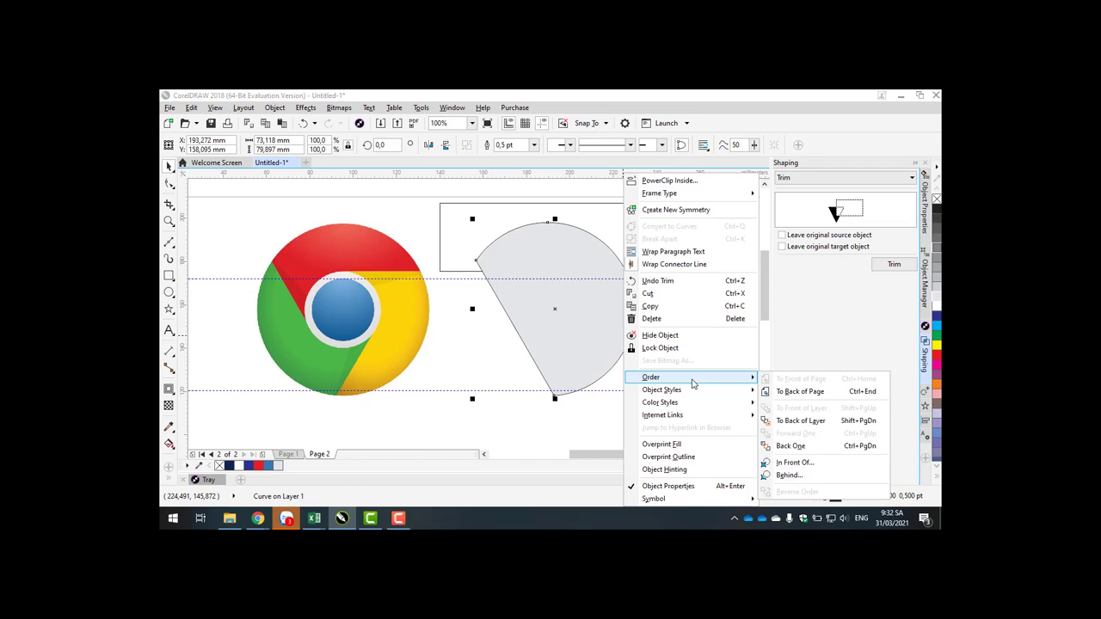
pyautogui.click(796, 422)
pyautogui.click(693, 336)
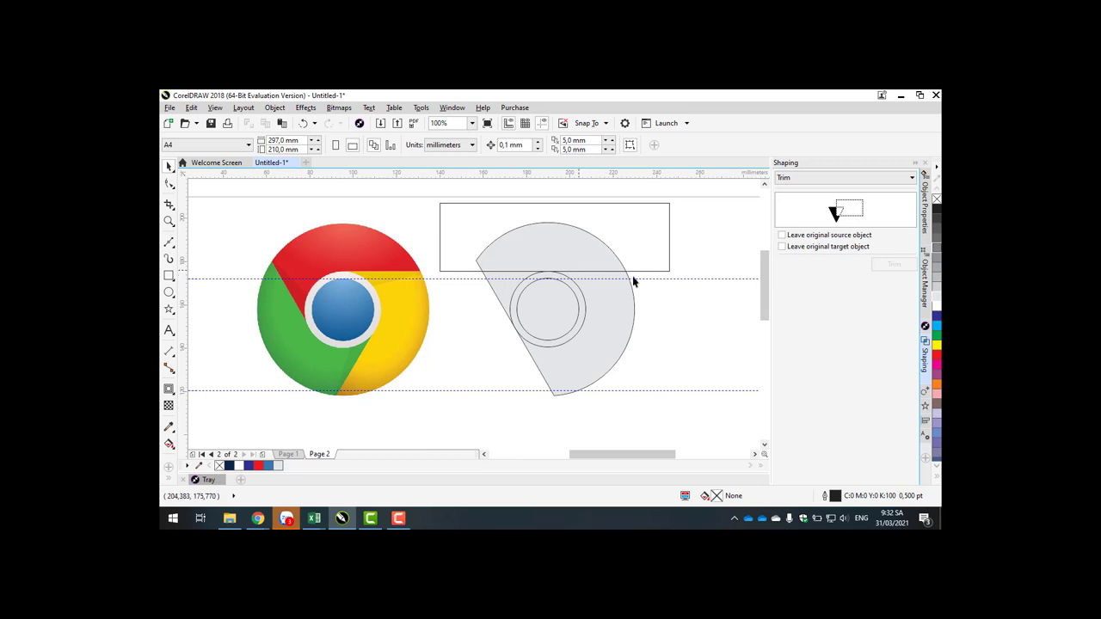
pyautogui.click(654, 229)
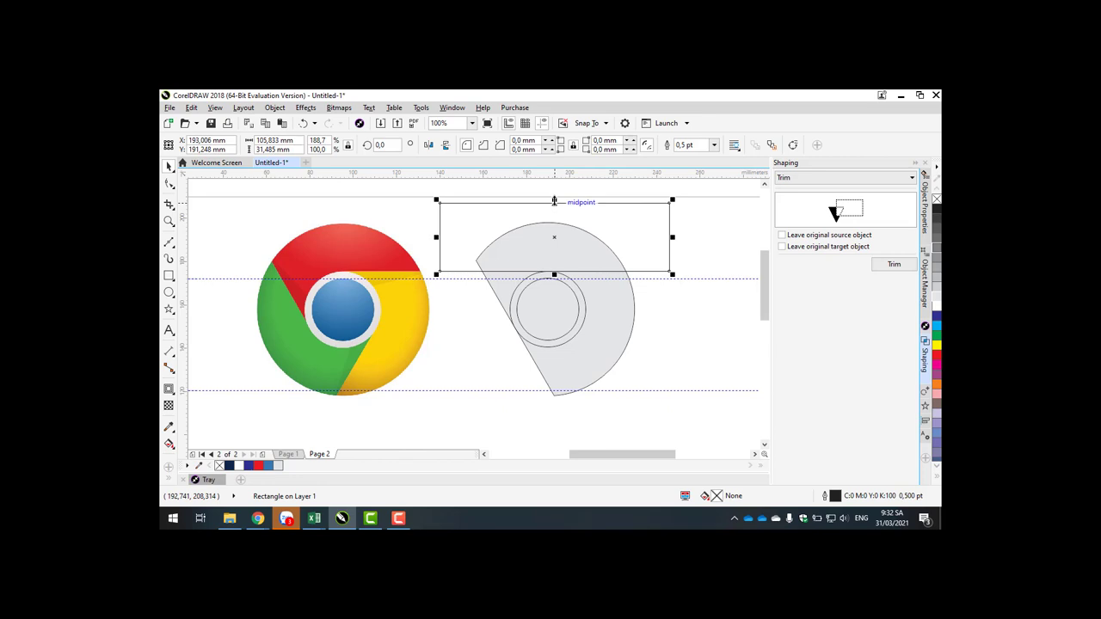
pyautogui.moveTo(554, 201); pyautogui.dragTo(557, 428)
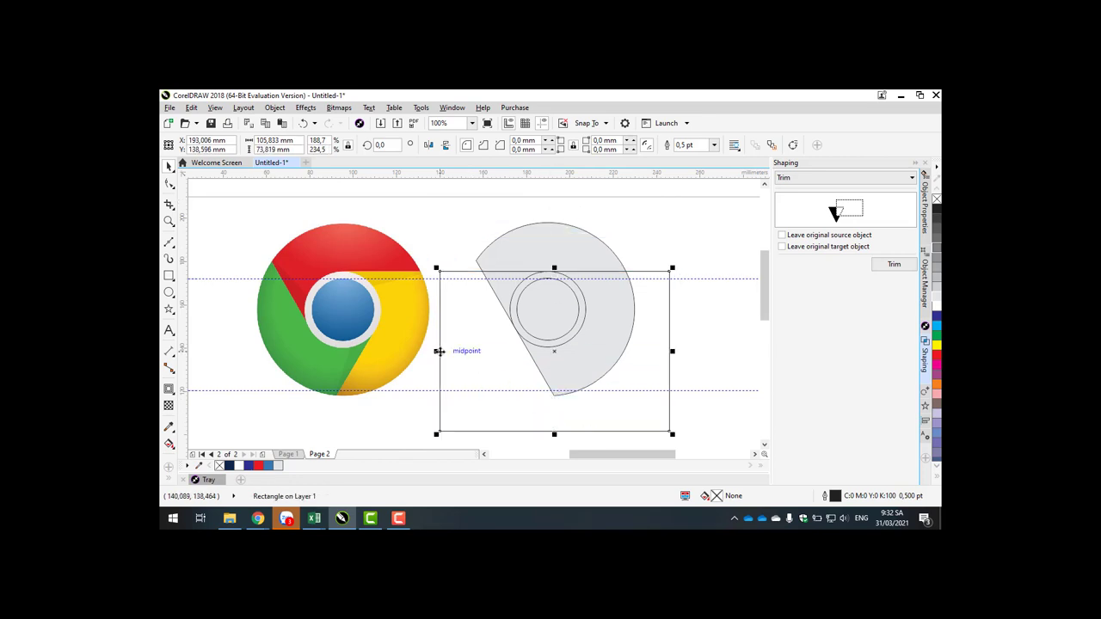
pyautogui.moveTo(436, 351); pyautogui.dragTo(538, 364)
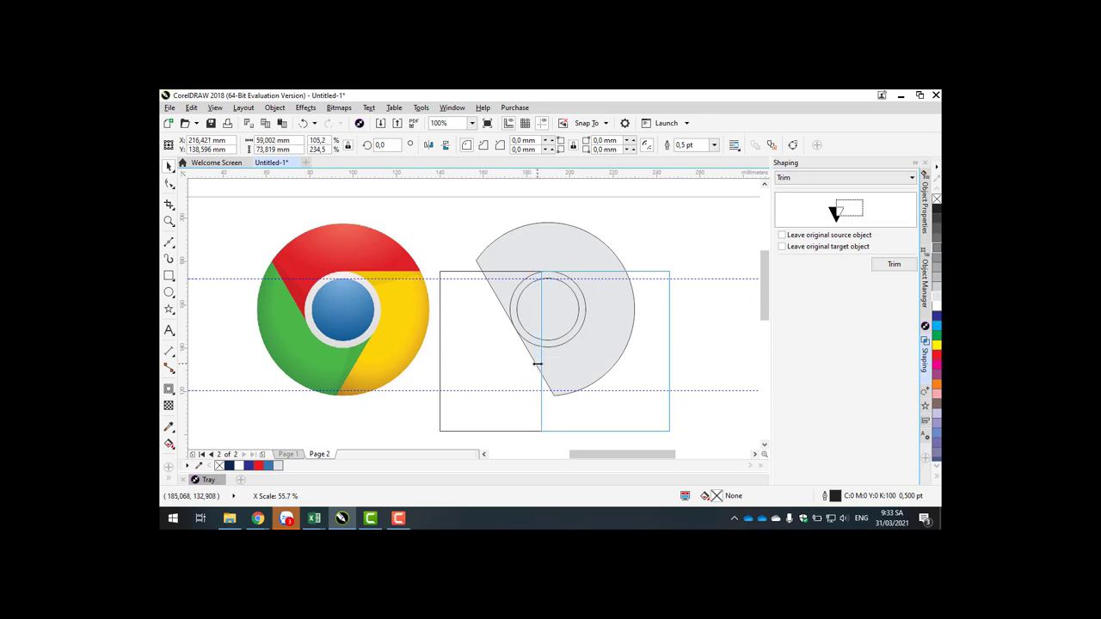
pyautogui.moveTo(537, 364); pyautogui.dragTo(538, 364)
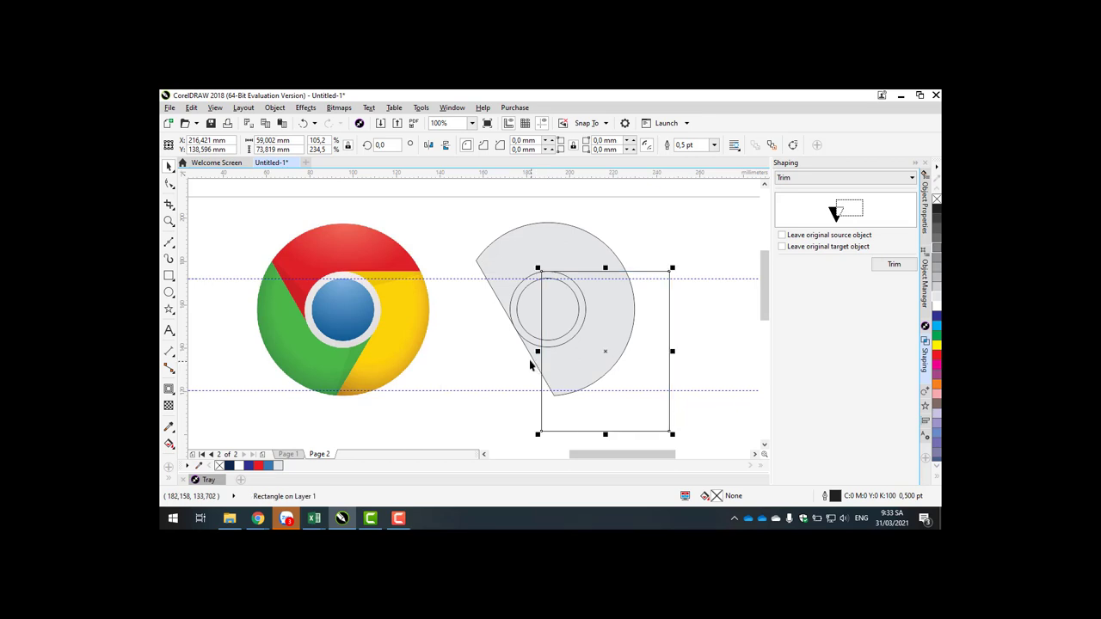
pyautogui.hotkey('ctrl', 'z')
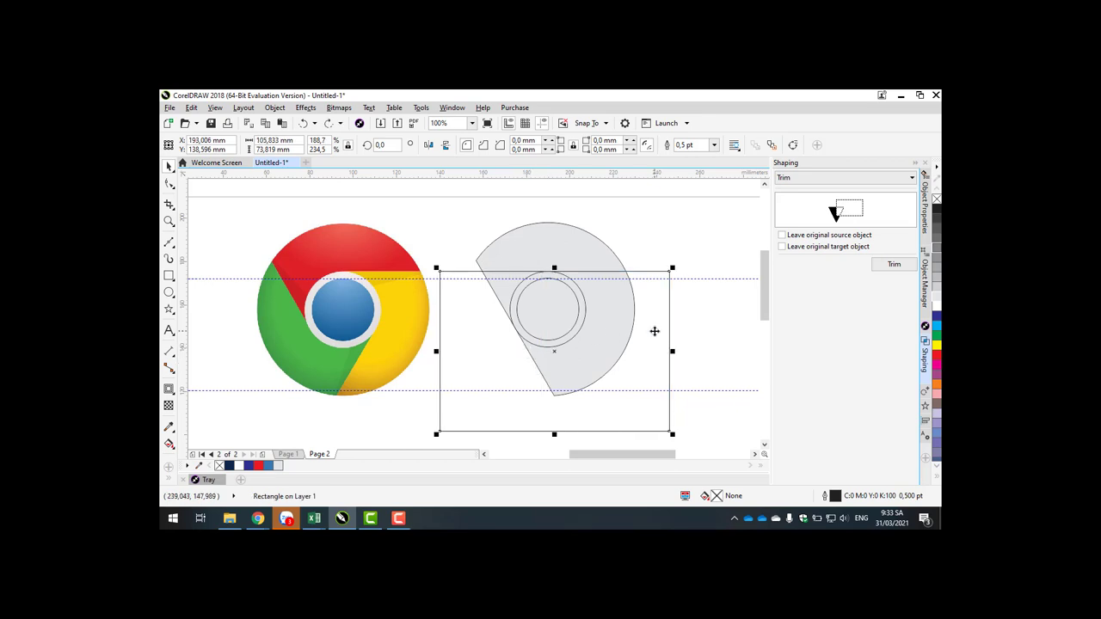
pyautogui.hotkey('ctrl', 'z')
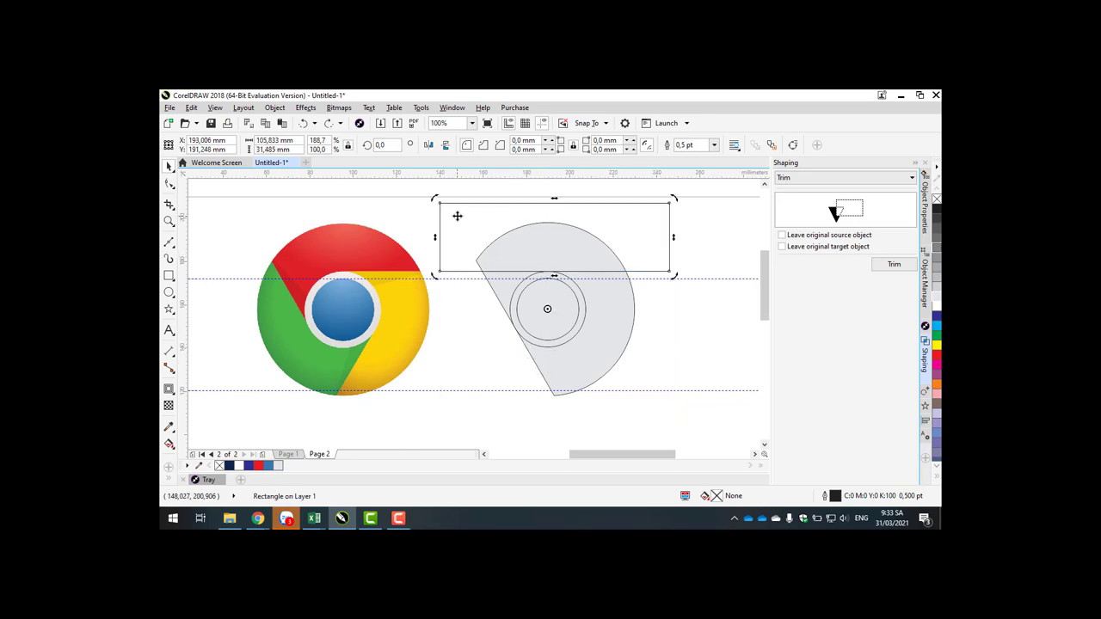
# Step: Move the rectangle so its upper-left corner sits on the middle circle's top point, and extend its bottom edge below the grey shape
pyautogui.click(449, 211)
pyautogui.click(440, 203)
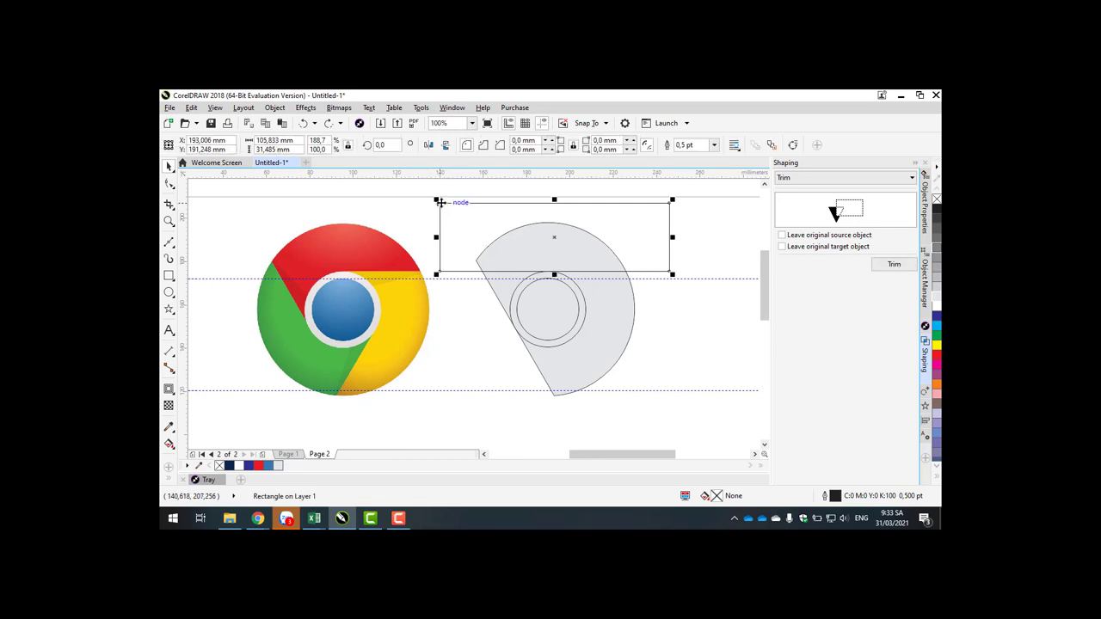
pyautogui.moveTo(440, 203); pyautogui.dragTo(547, 272)
pyautogui.moveTo(661, 341); pyautogui.dragTo(662, 424)
pyautogui.click(700, 353)
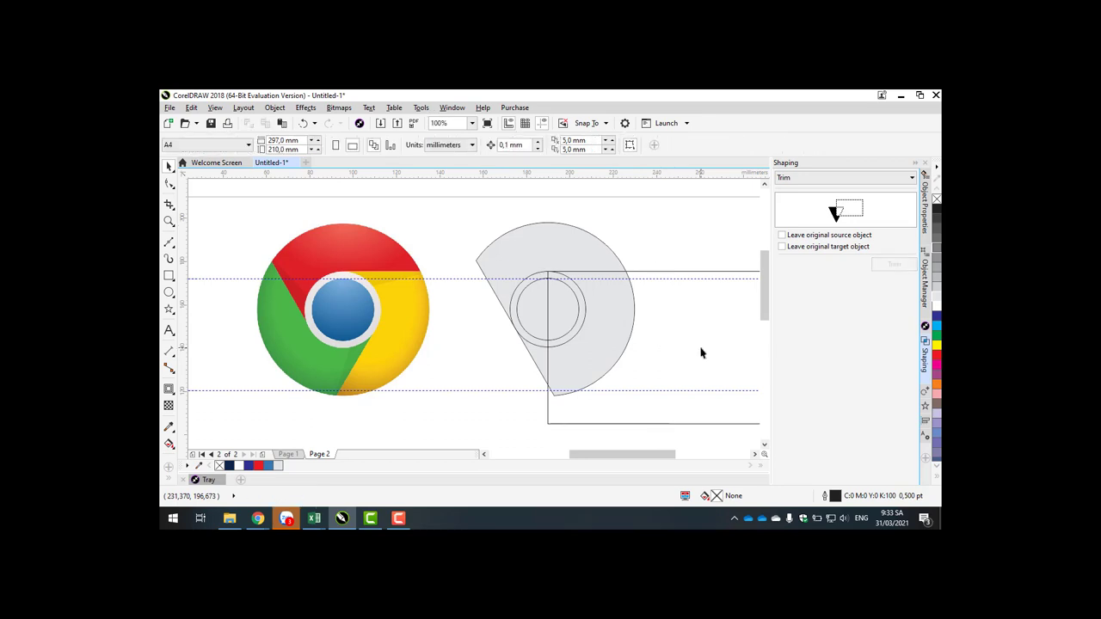
# Step: Trim the grey shape with the rectangle, without keeping the original source or target object
pyautogui.click(700, 352)
pyautogui.click(893, 265)
pyautogui.click(551, 244)
pyautogui.click(663, 241)
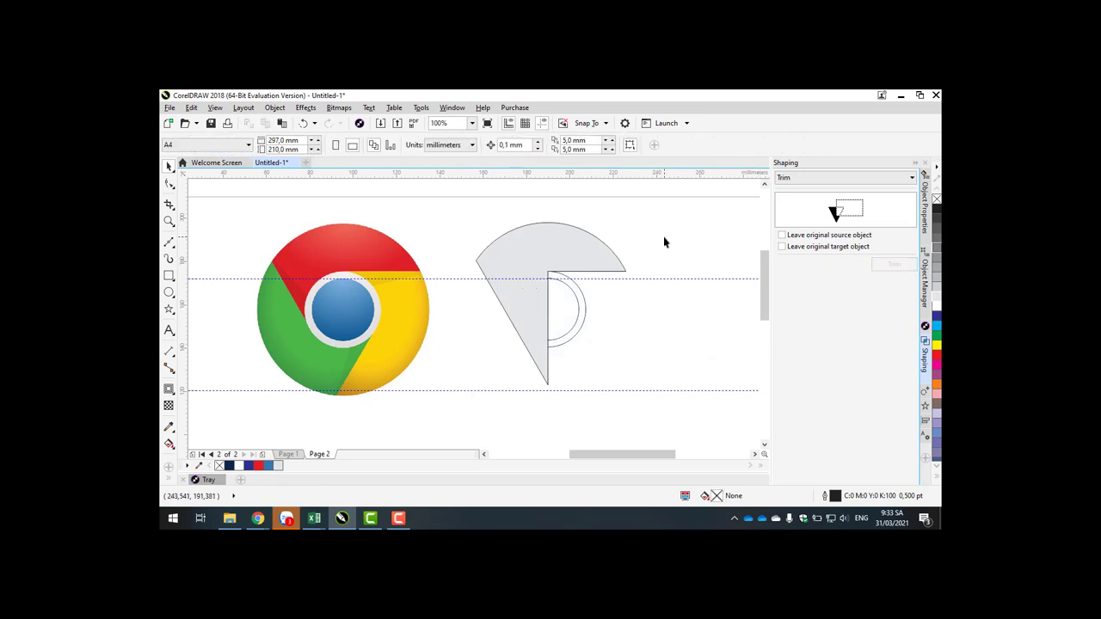
# Step: Send the newly trimmed grey shape to the back of the layer so both circles lie over it
pyautogui.click(565, 252)
pyautogui.rightClick(564, 252)
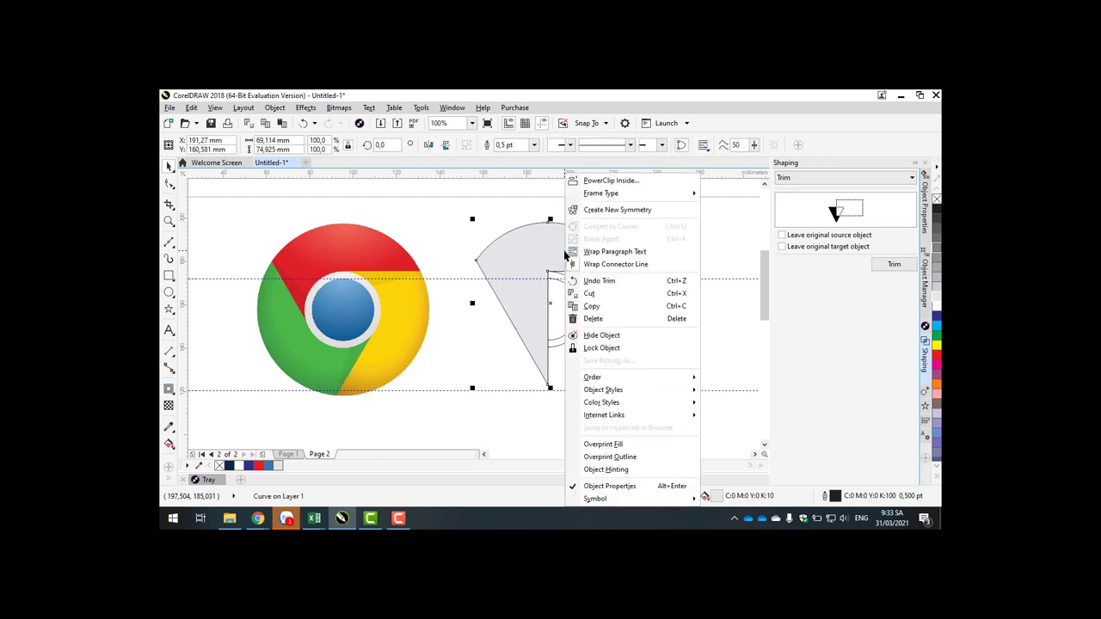
pyautogui.moveTo(627, 373)
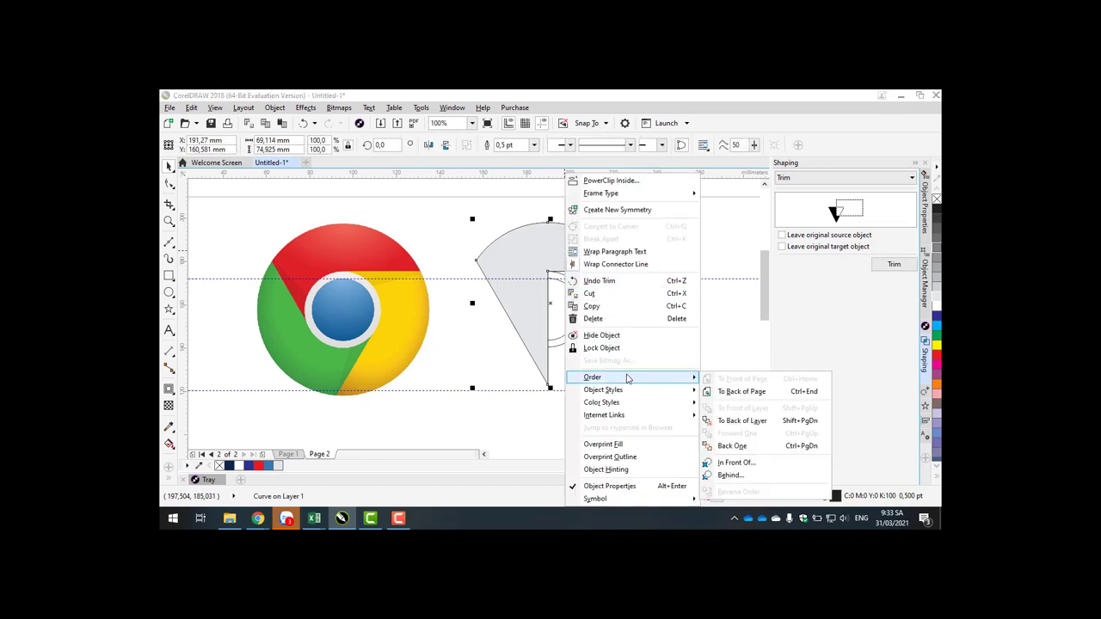
pyautogui.click(737, 418)
pyautogui.click(684, 346)
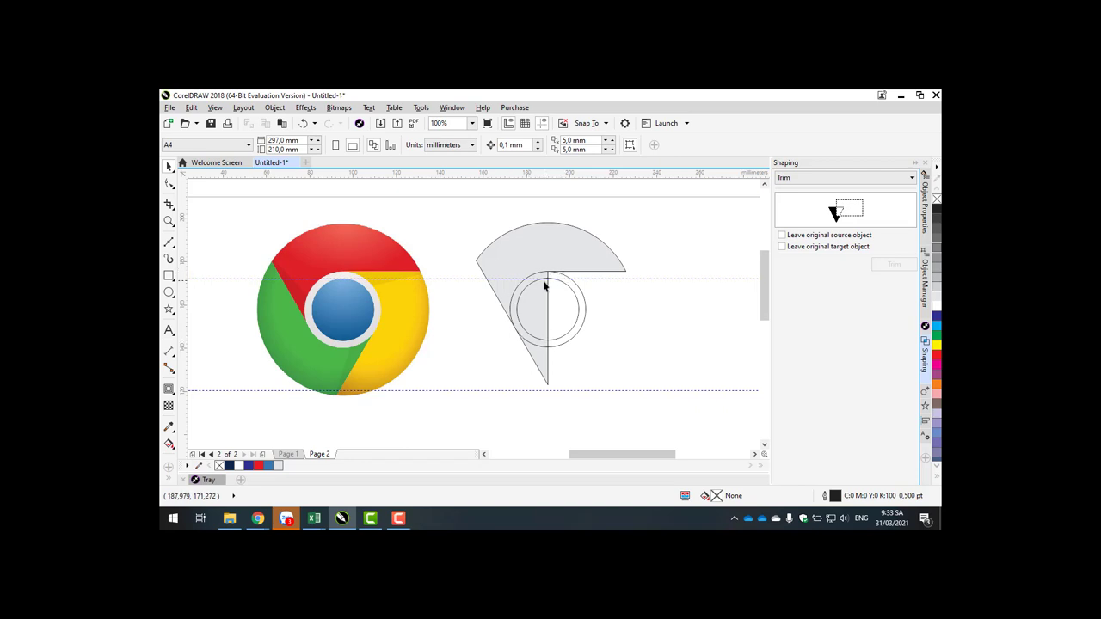
# Step: Trim the grey shape with the middle circle, leaving the original source object in place
pyautogui.click(540, 310)
pyautogui.click(604, 360)
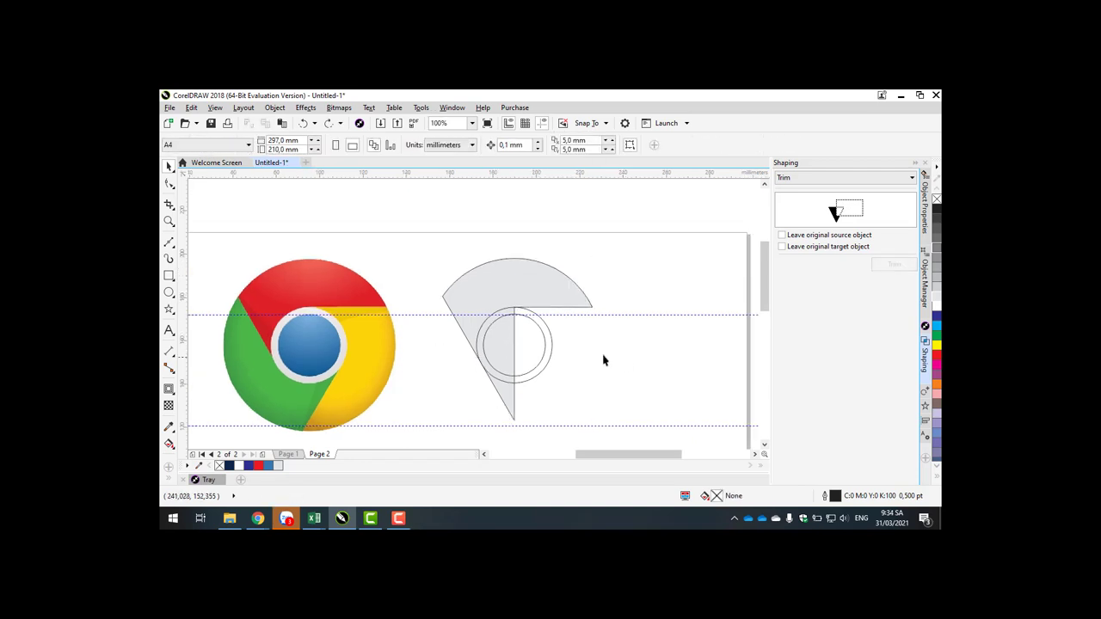
pyautogui.click(551, 344)
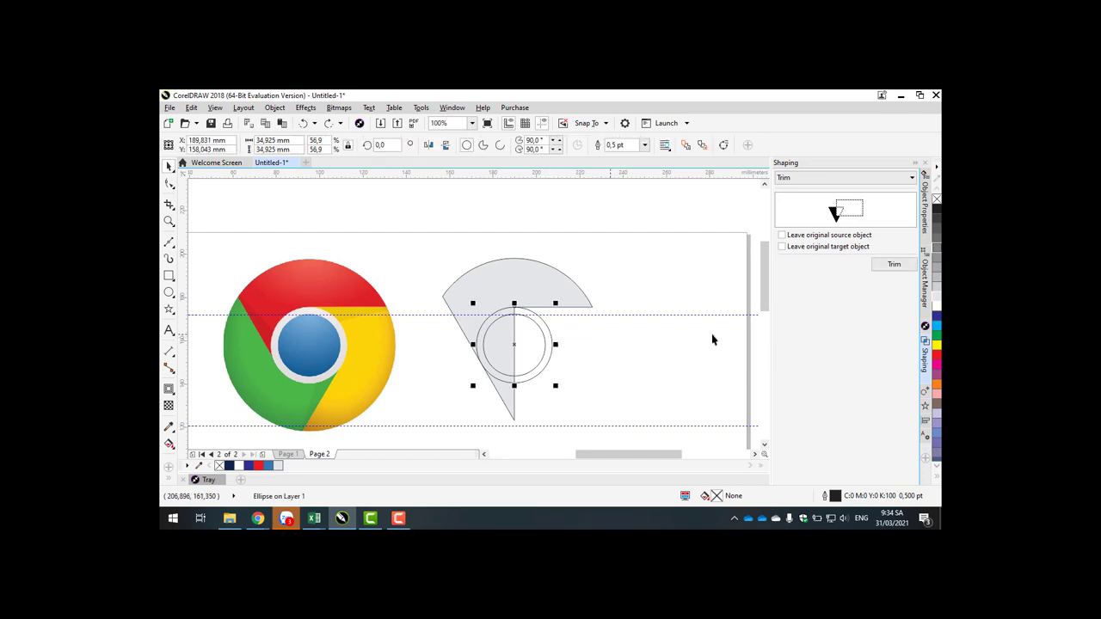
pyautogui.click(839, 238)
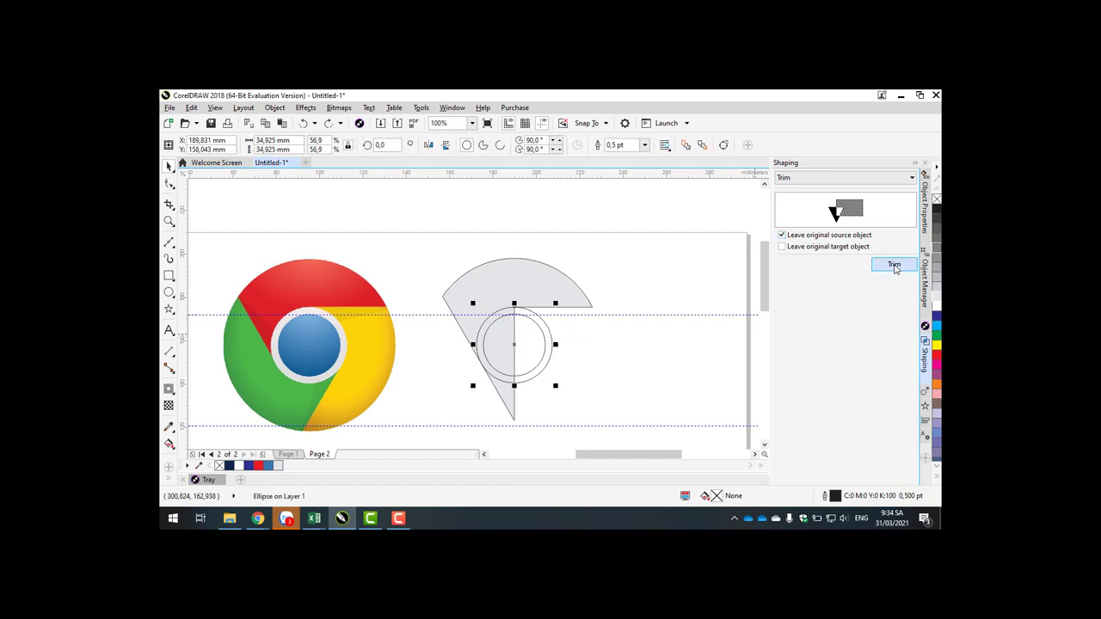
pyautogui.click(886, 268)
pyautogui.click(505, 284)
pyautogui.click(629, 398)
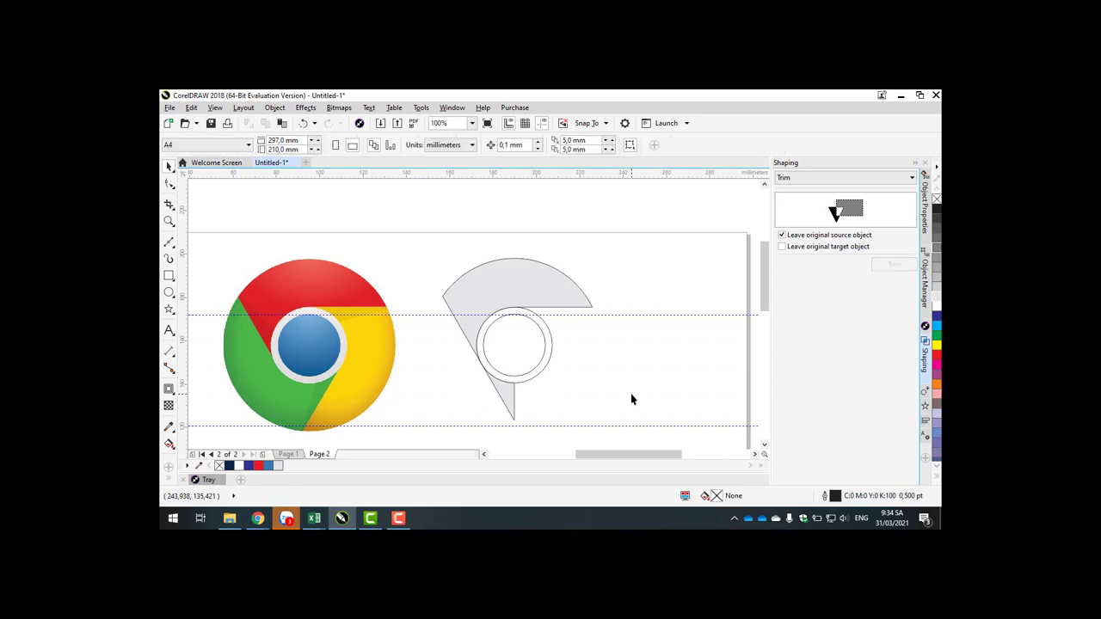
# Step: Break the trimmed grey curve apart into separate pieces
pyautogui.click(507, 402)
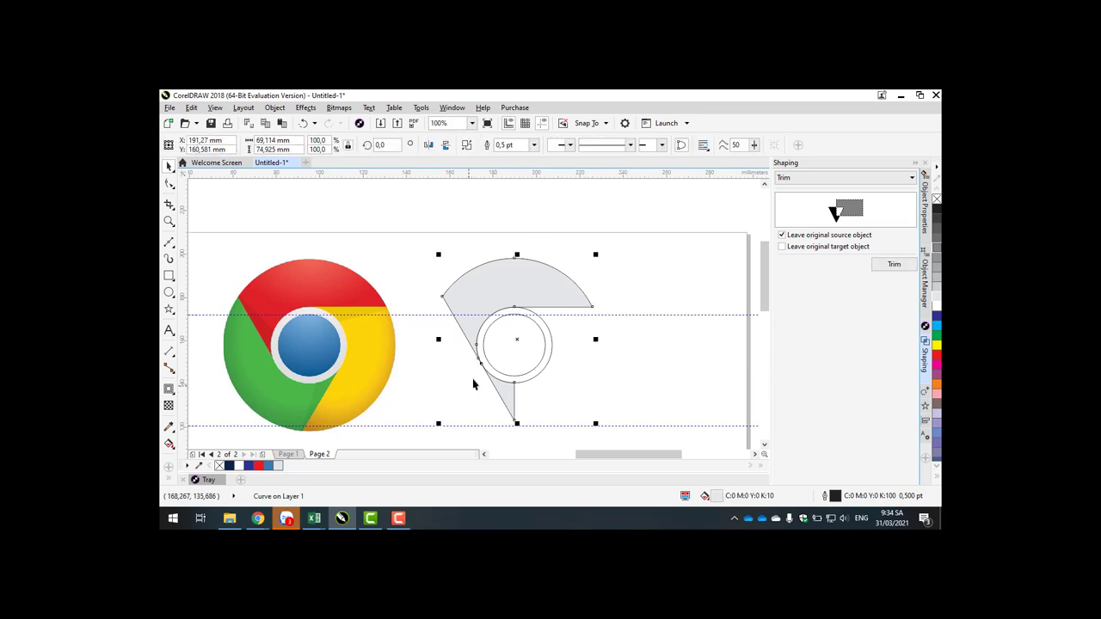
pyautogui.scroll(4, 474, 384)
pyautogui.scroll(-4, 516, 366)
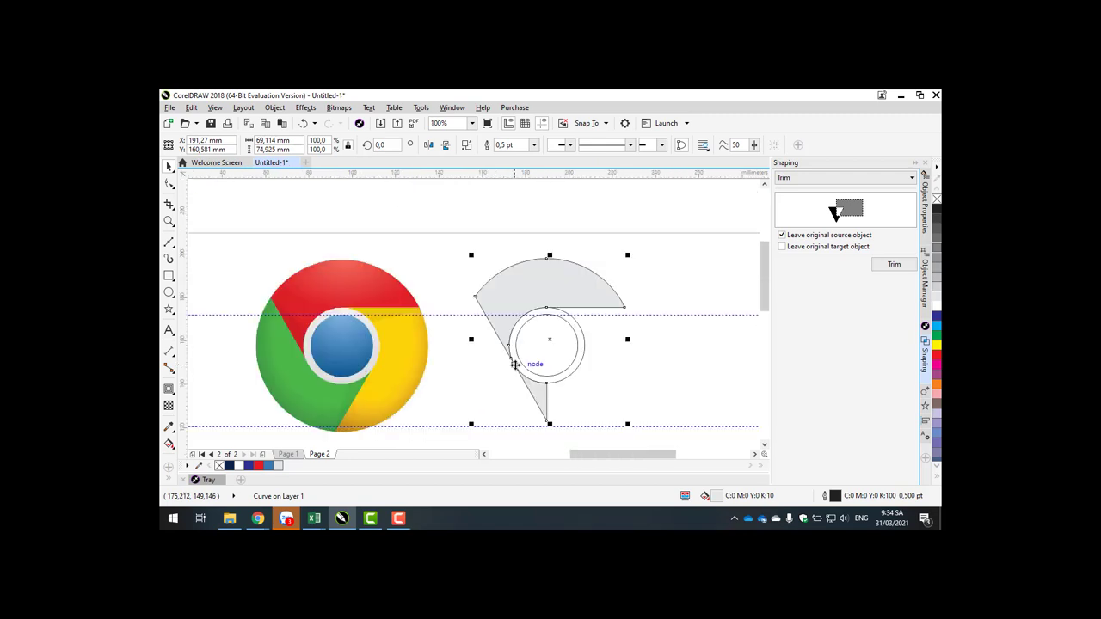
pyautogui.click(637, 353)
pyautogui.click(560, 282)
pyautogui.rightClick(560, 280)
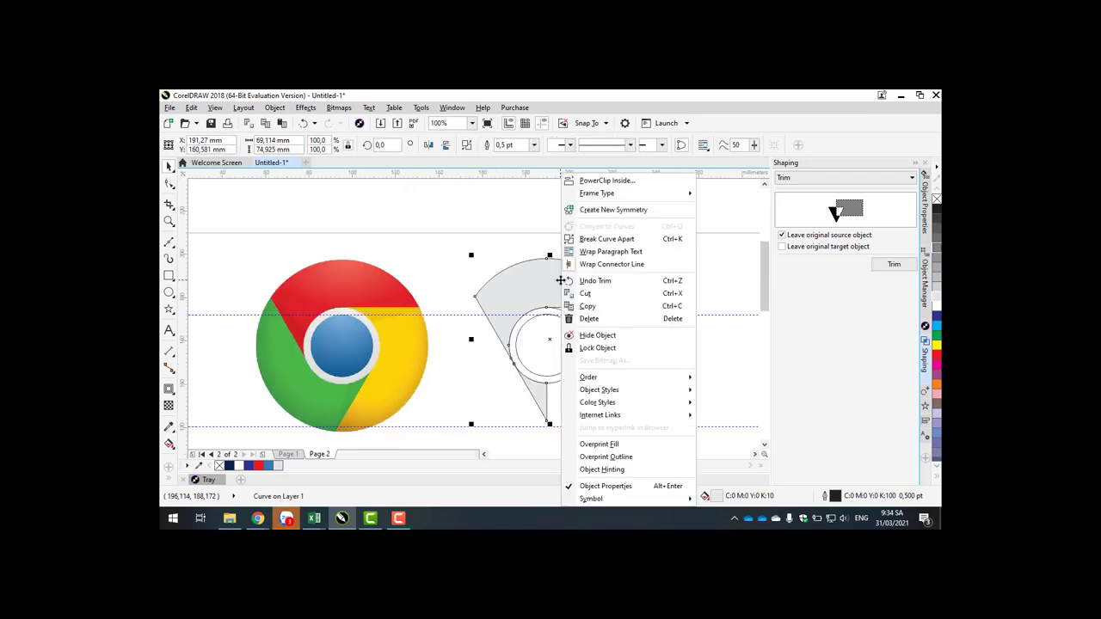
pyautogui.click(584, 240)
# Step: Move the small leftover grey piece below the circles aside and delete it, keeping the large upper segment in place
pyautogui.click(542, 394)
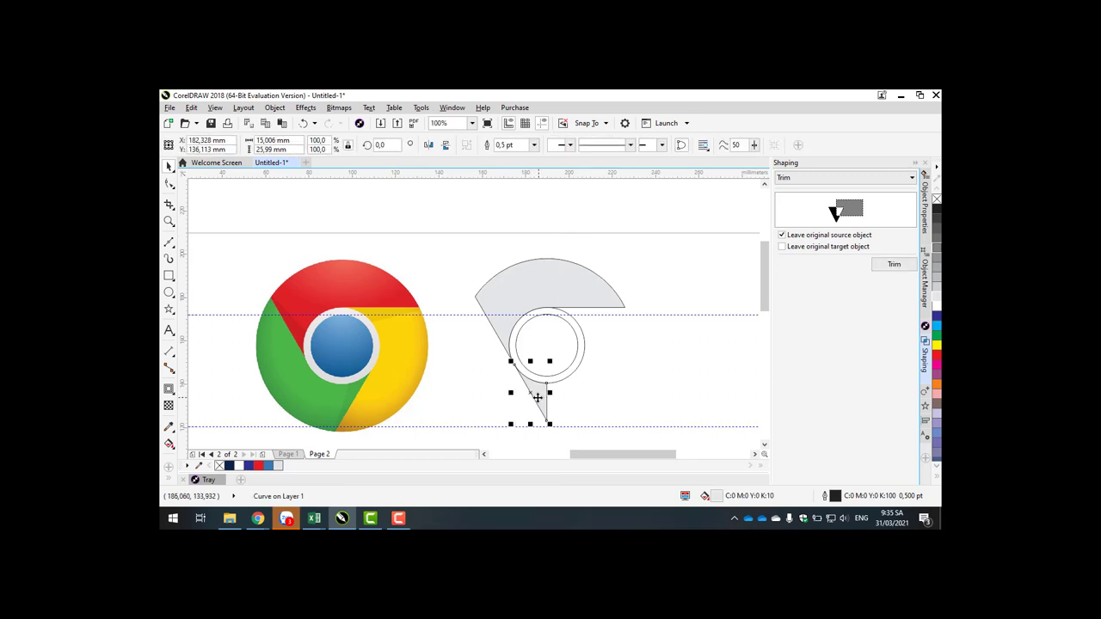
pyautogui.moveTo(537, 397); pyautogui.dragTo(489, 402)
pyautogui.moveTo(519, 287); pyautogui.dragTo(513, 258)
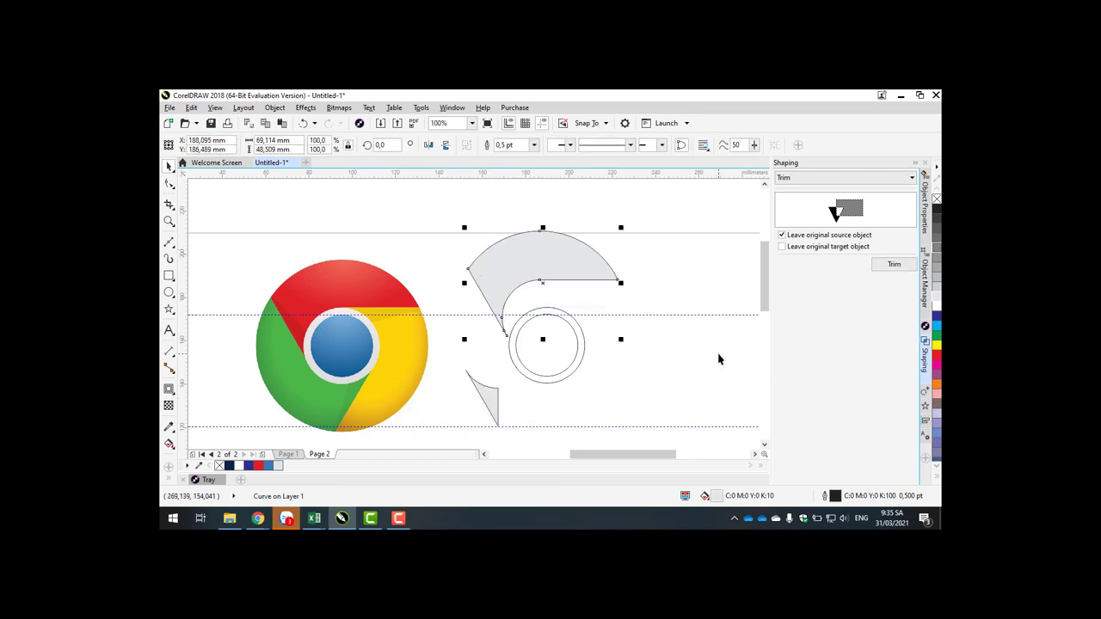
pyautogui.hotkey('ctrl', 'z')
pyautogui.click(523, 410)
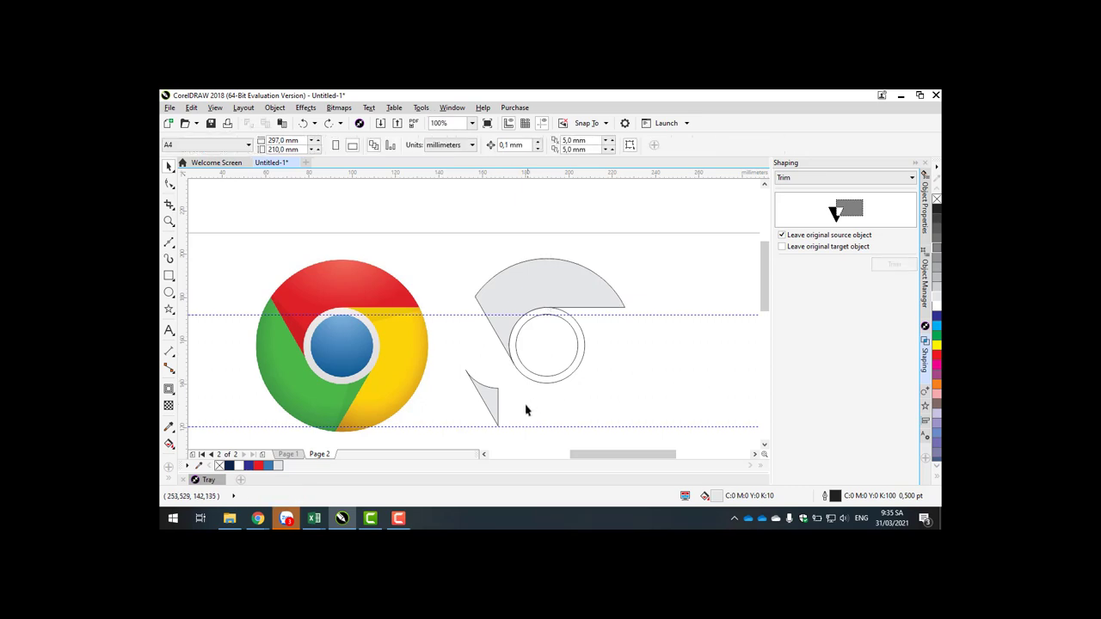
pyautogui.click(494, 409)
pyautogui.press('Delete')
# Step: Create two successive copies of the upper grey segment rotated 120° around the circles' centre, one copy at a time
pyautogui.click(550, 293)
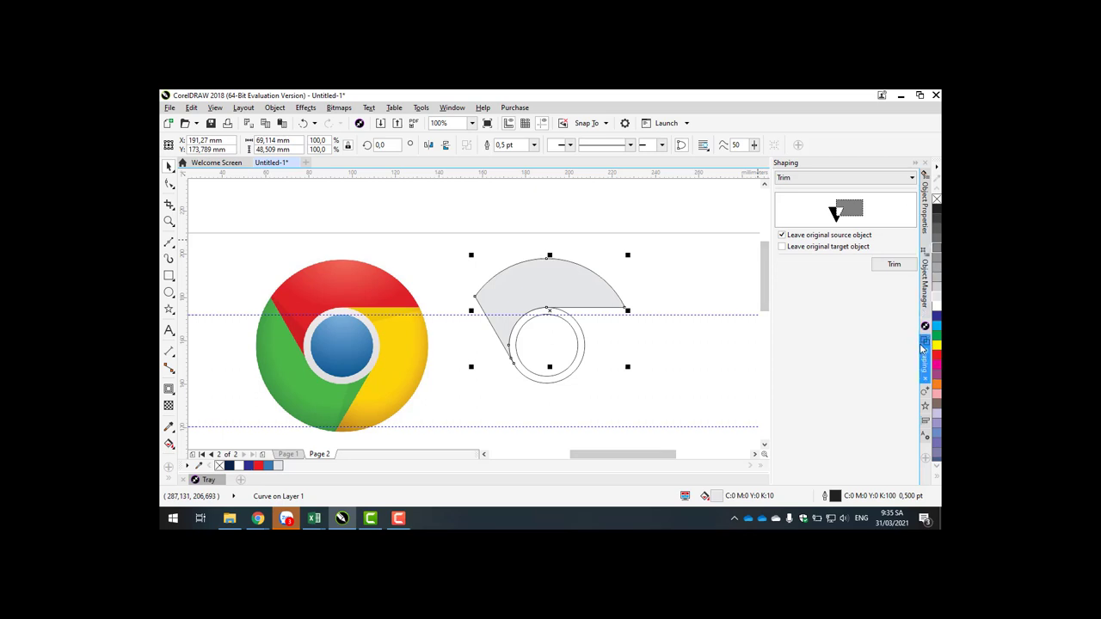
pyautogui.click(924, 390)
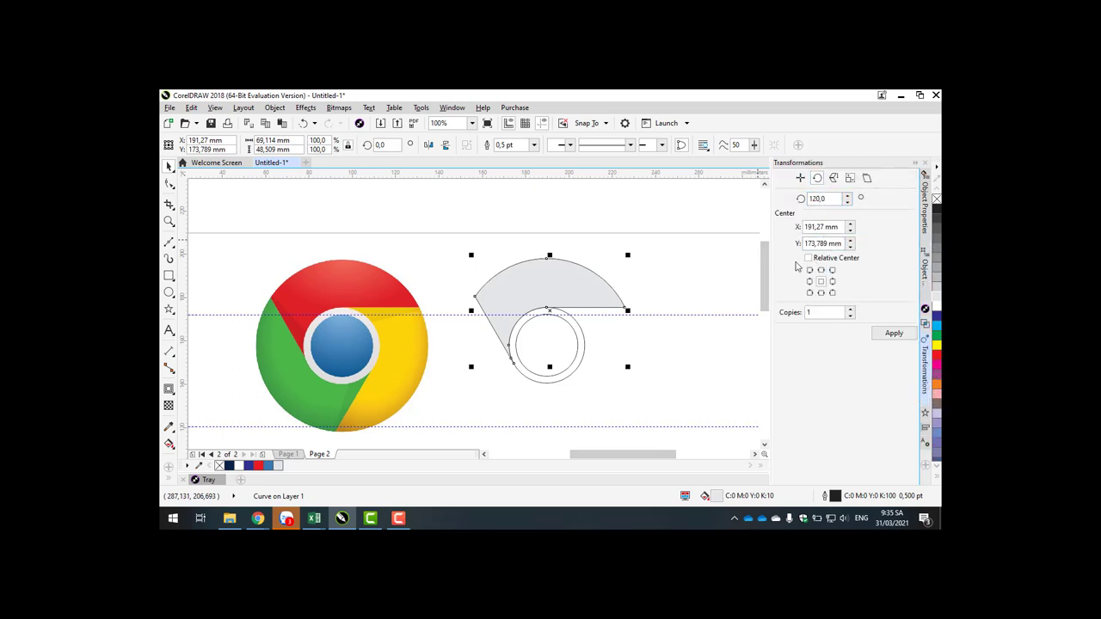
pyautogui.click(528, 283)
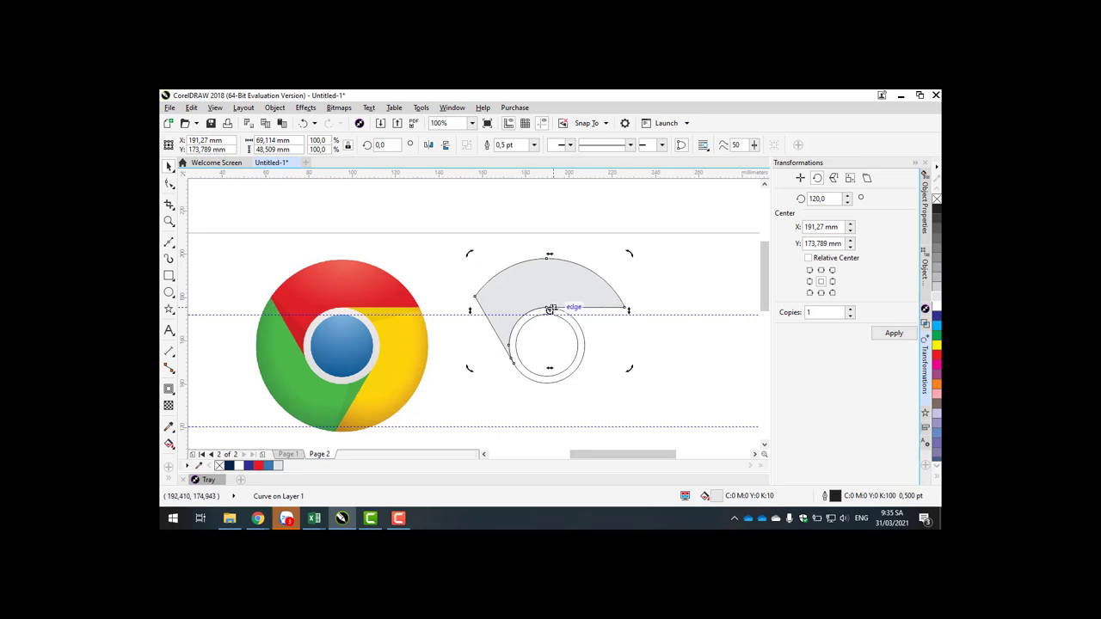
pyautogui.moveTo(549, 310); pyautogui.dragTo(546, 344)
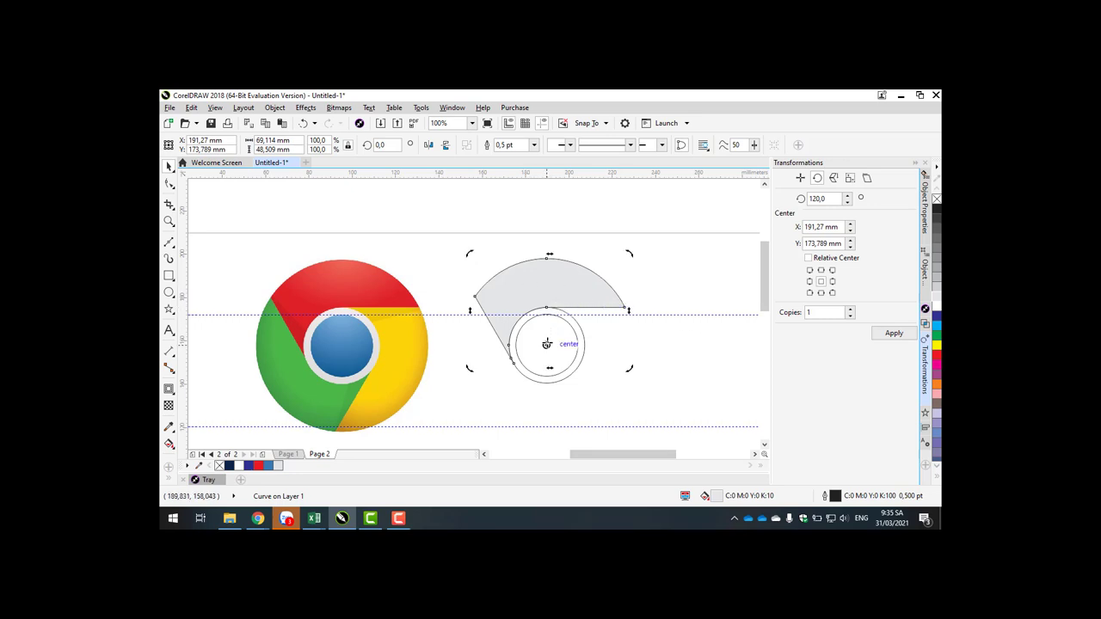
pyautogui.click(901, 336)
pyautogui.click(901, 334)
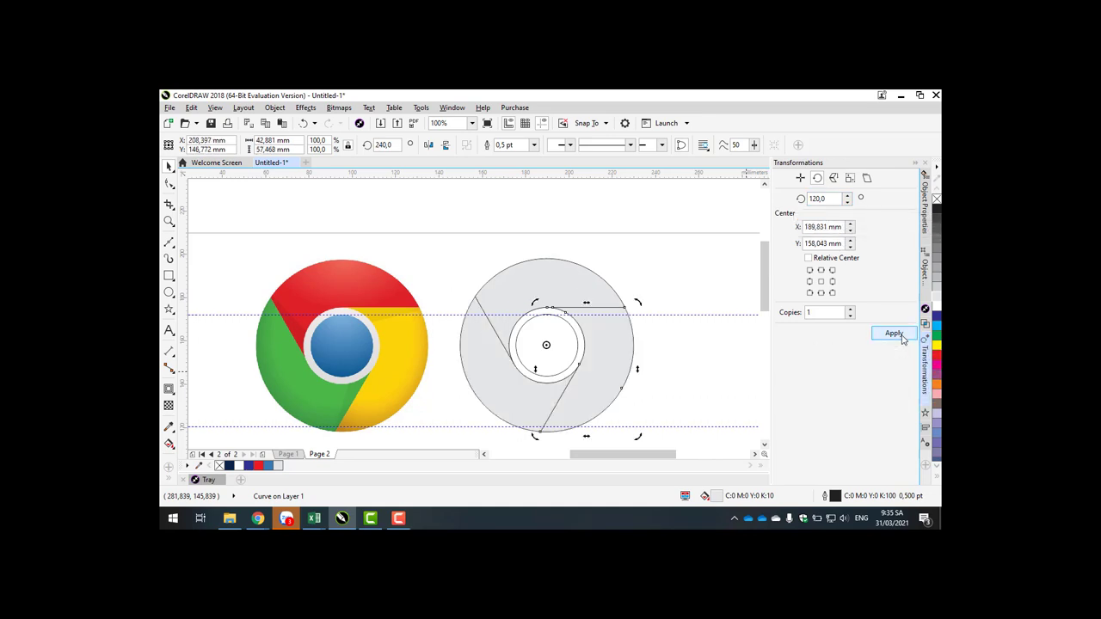
# Step: Fill the upper ring segment with the red sampled from the reference logo
pyautogui.click(287, 252)
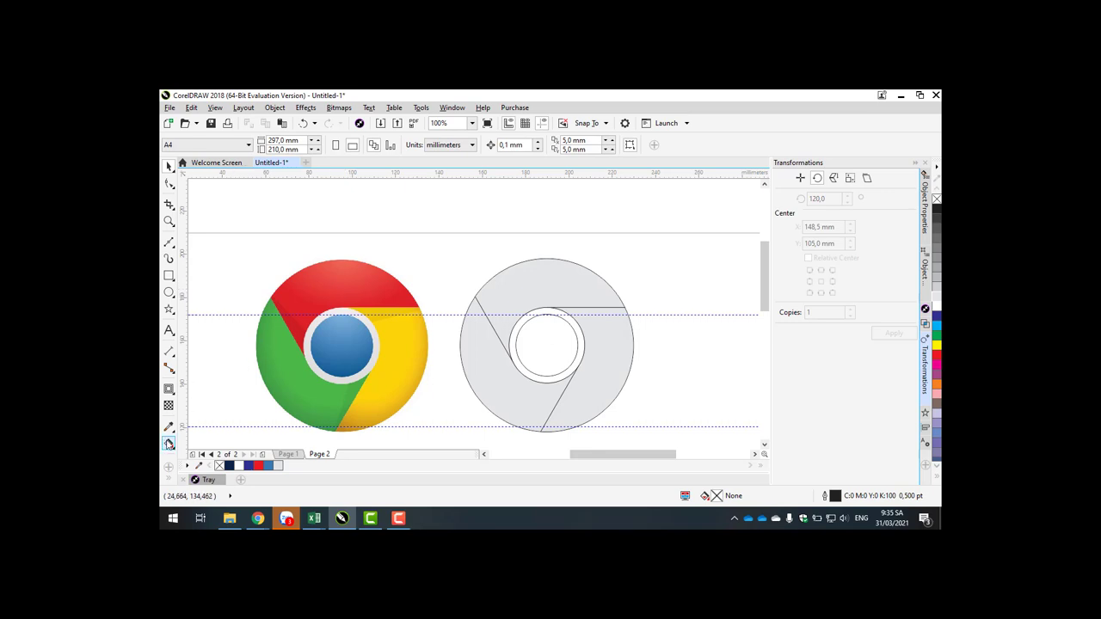
pyautogui.click(169, 426)
pyautogui.click(323, 297)
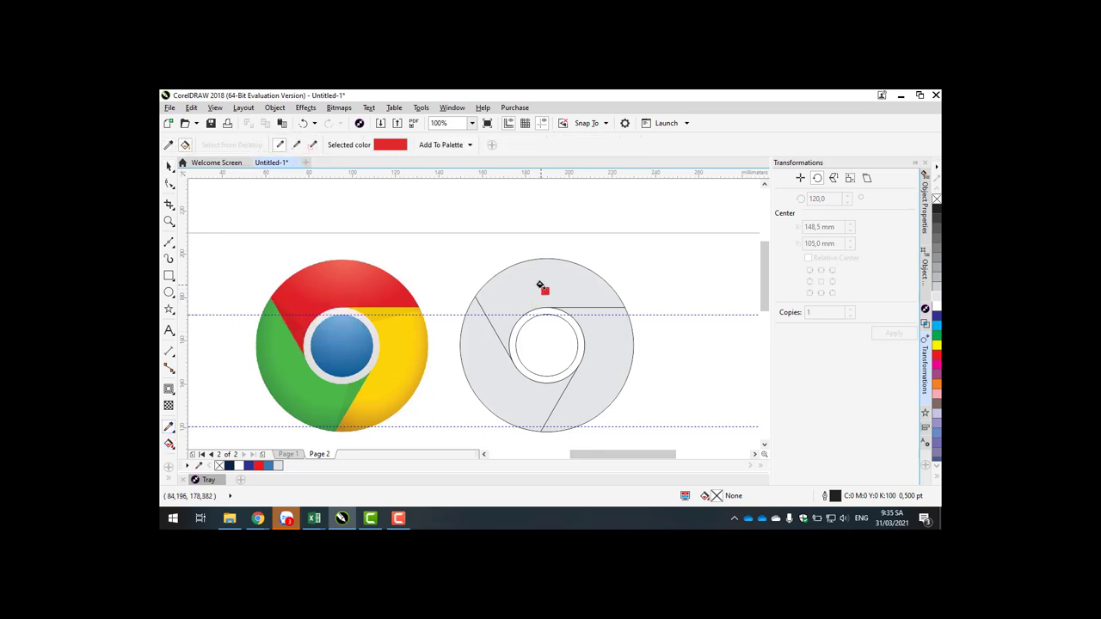
pyautogui.click(540, 284)
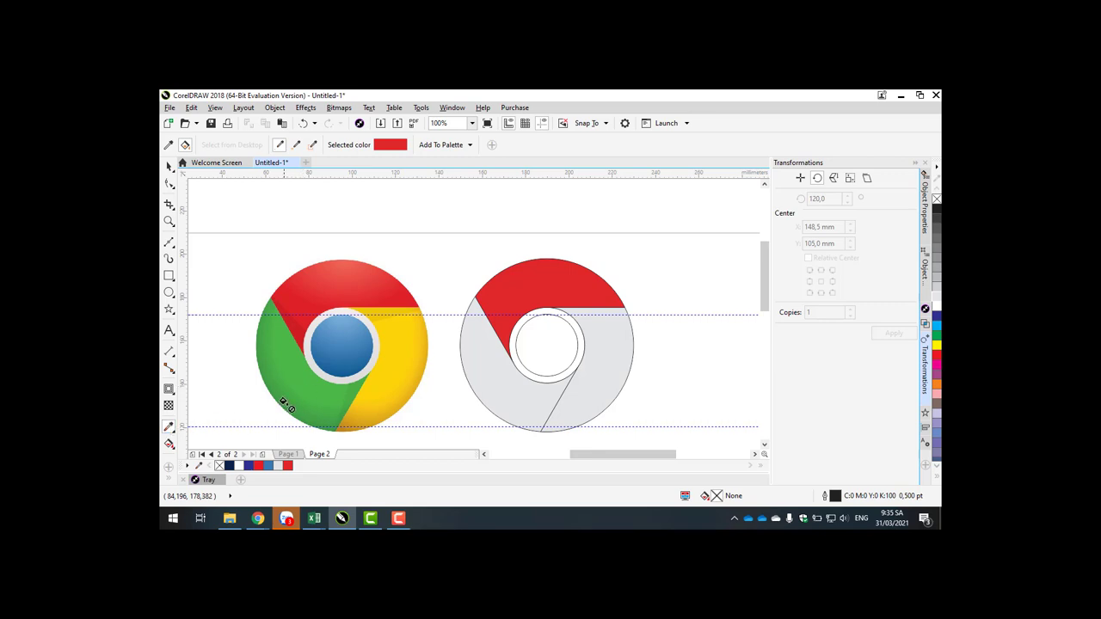
# Step: Fill the lower-left ring segment with green and the right-hand segment with yellow, both sampled from the reference logo
pyautogui.click(166, 146)
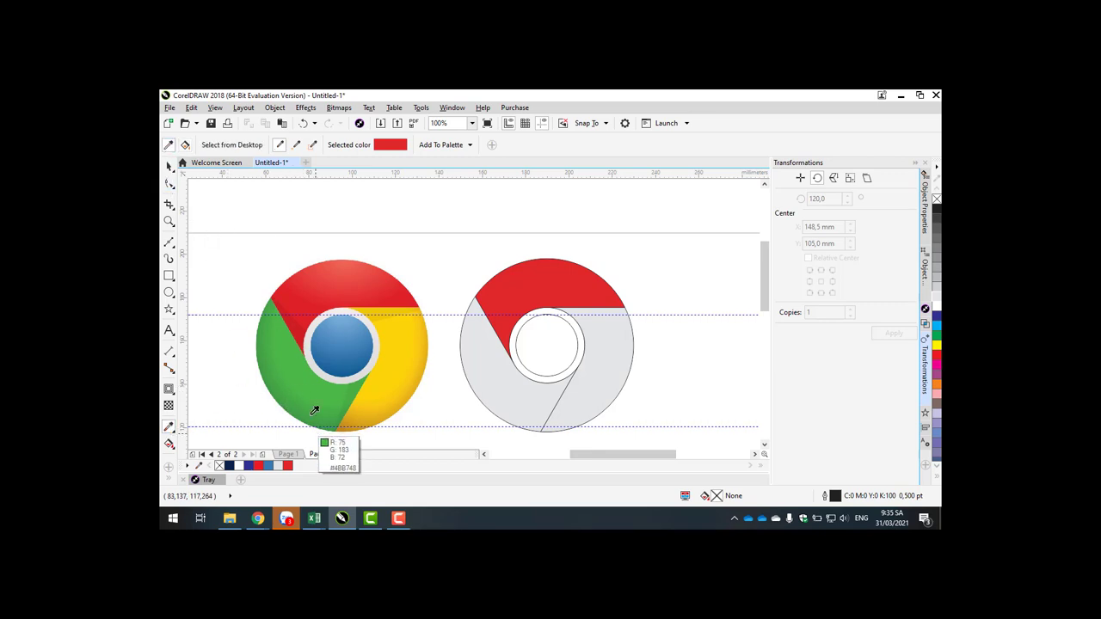
pyautogui.click(318, 390)
pyautogui.click(509, 391)
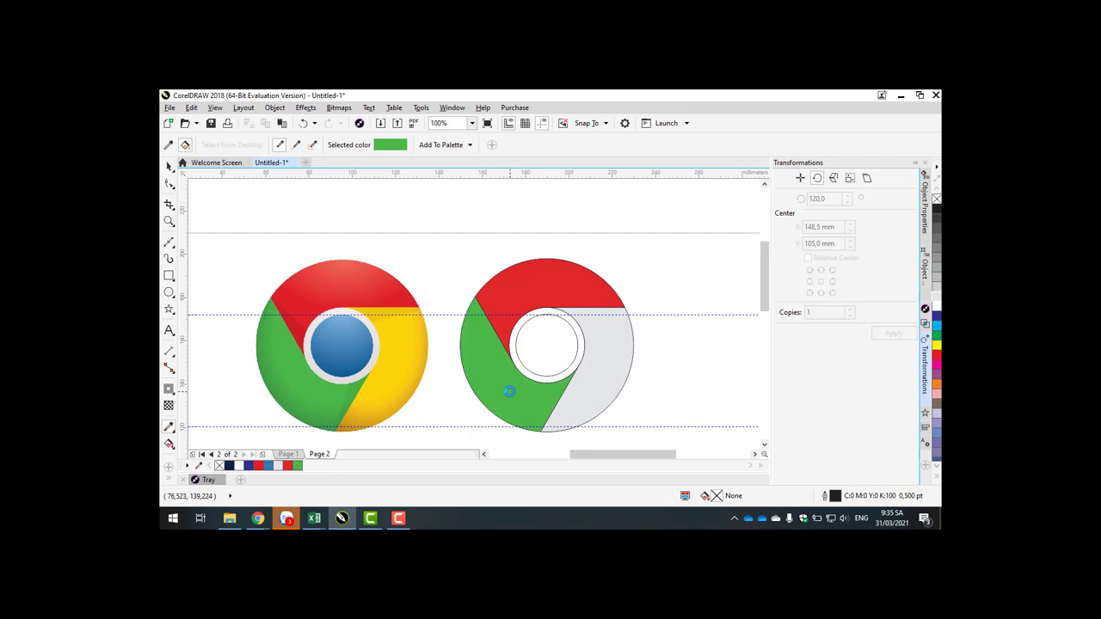
pyautogui.click(169, 146)
pyautogui.click(398, 354)
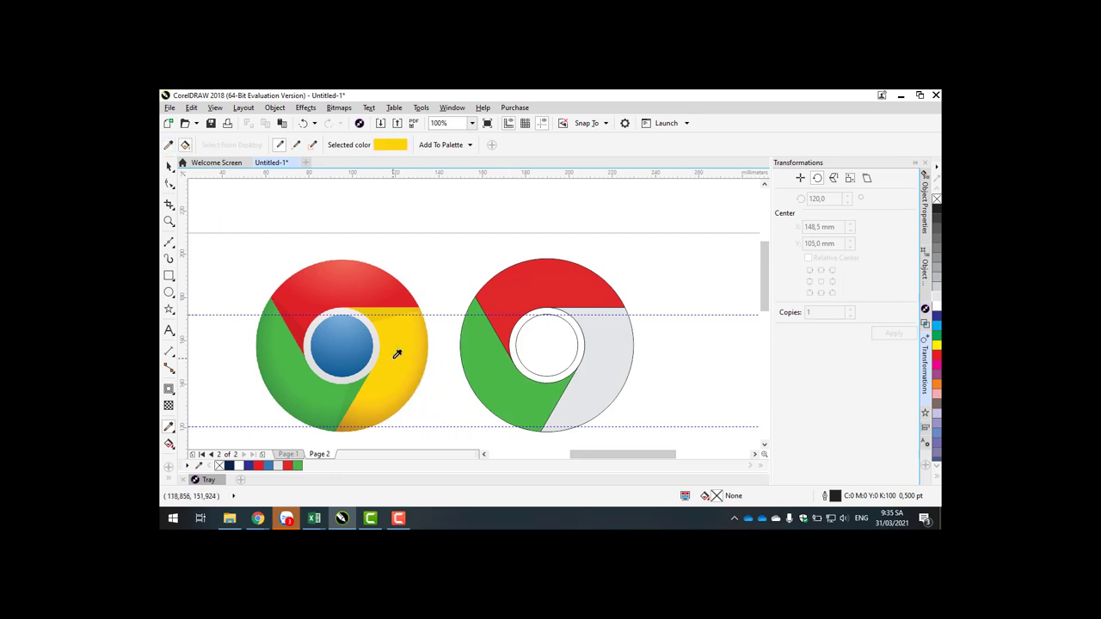
pyautogui.click(596, 361)
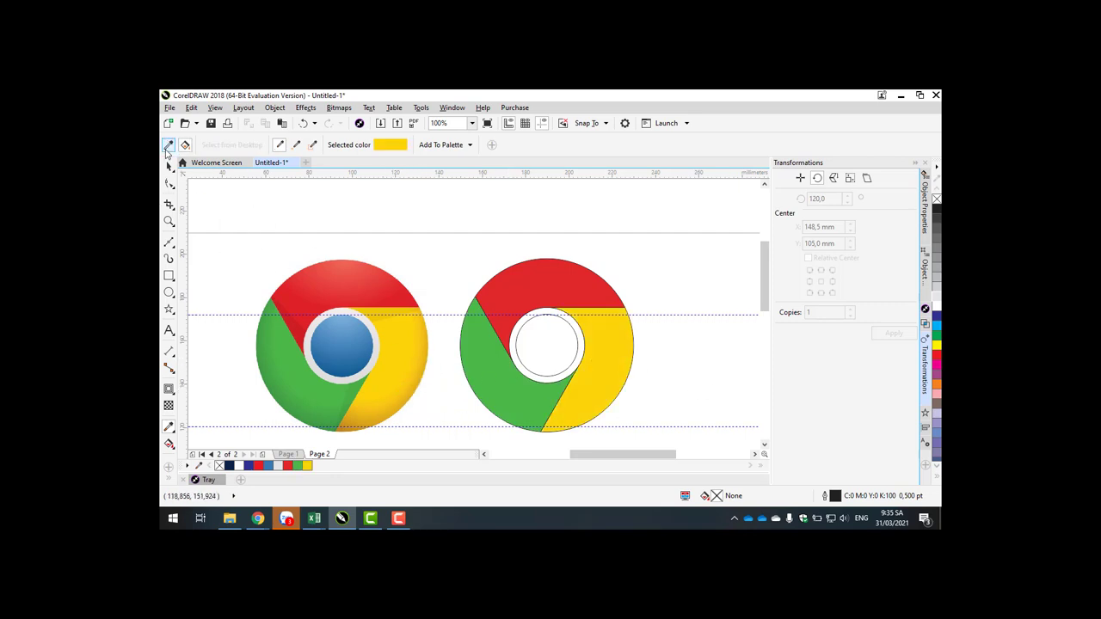
# Step: Fill the inner circle with the blue sampled from the centre of the reference logo
pyautogui.click(168, 147)
pyautogui.click(169, 165)
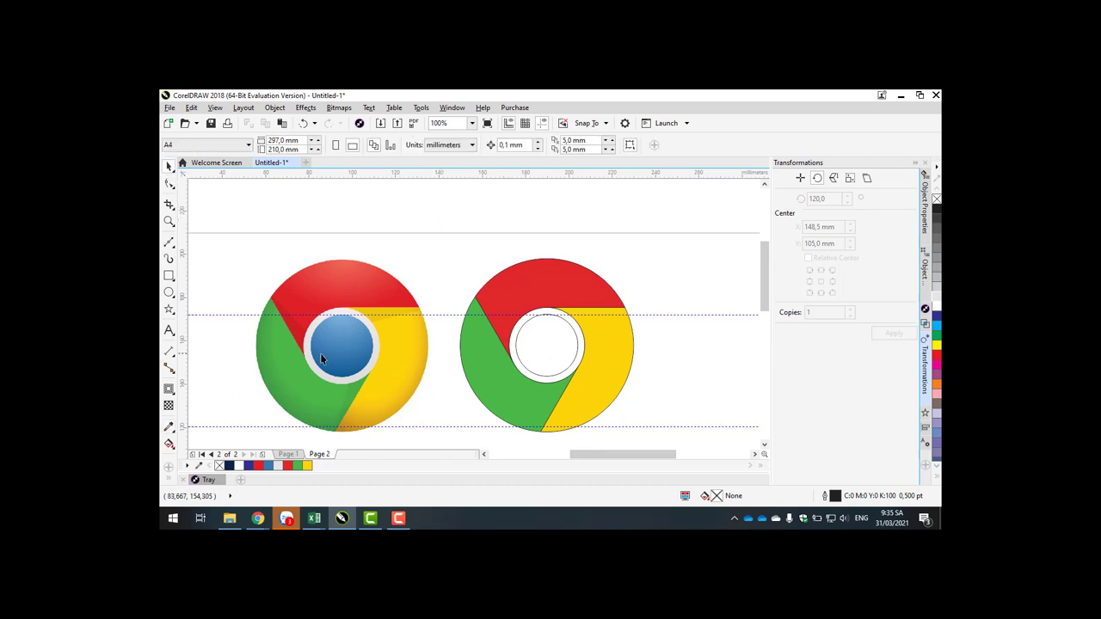
pyautogui.click(170, 430)
pyautogui.click(344, 348)
pyautogui.click(527, 349)
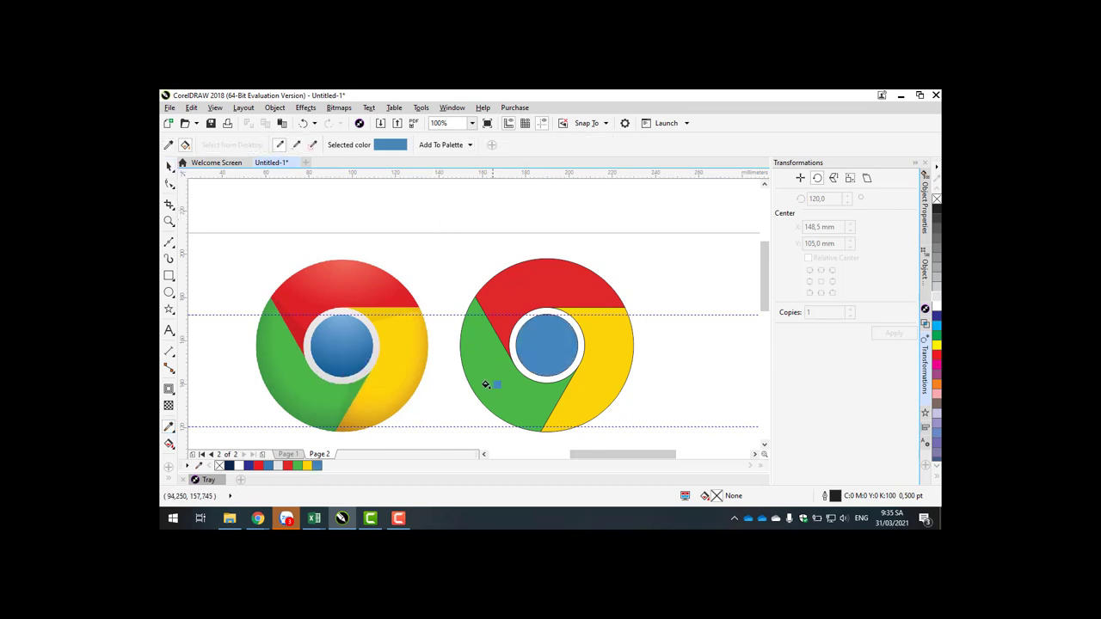
# Step: Remove the outlines from all five objects of the redrawn logo
pyautogui.click(169, 165)
pyautogui.moveTo(448, 246); pyautogui.dragTo(674, 428)
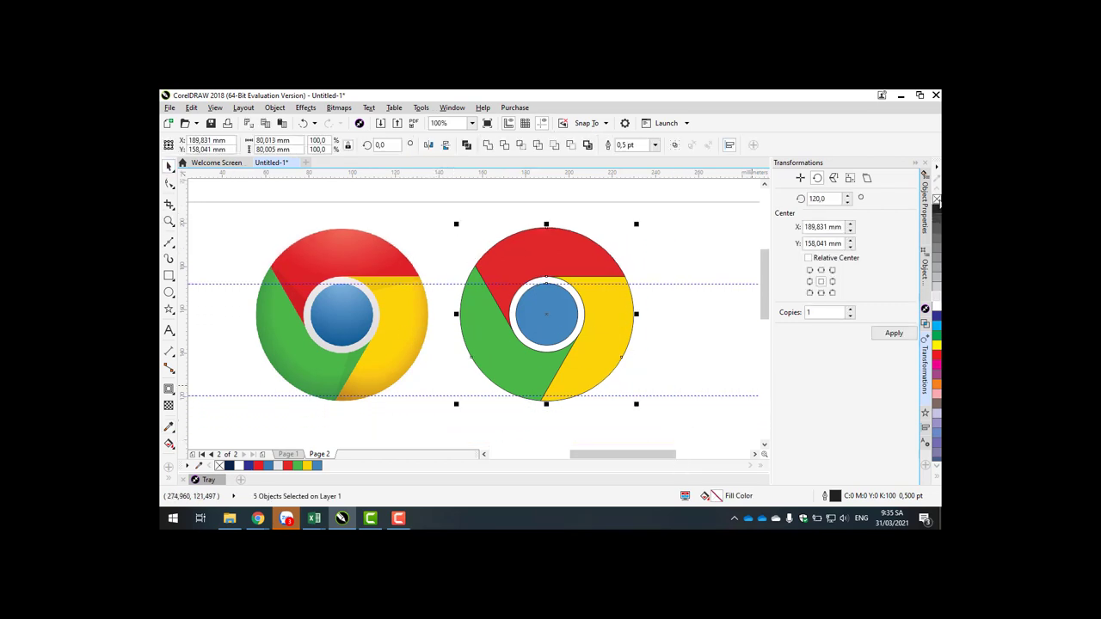
pyautogui.click(732, 339)
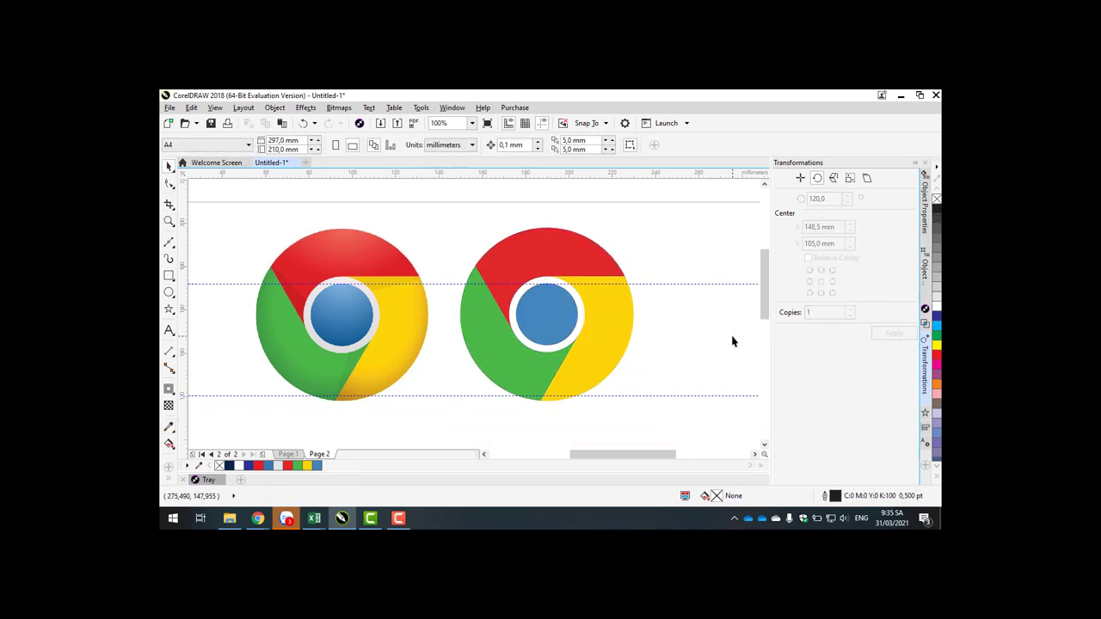
# Step: Delete both horizontal guidelines crossing the logos
pyautogui.click(691, 285)
pyautogui.press('Delete')
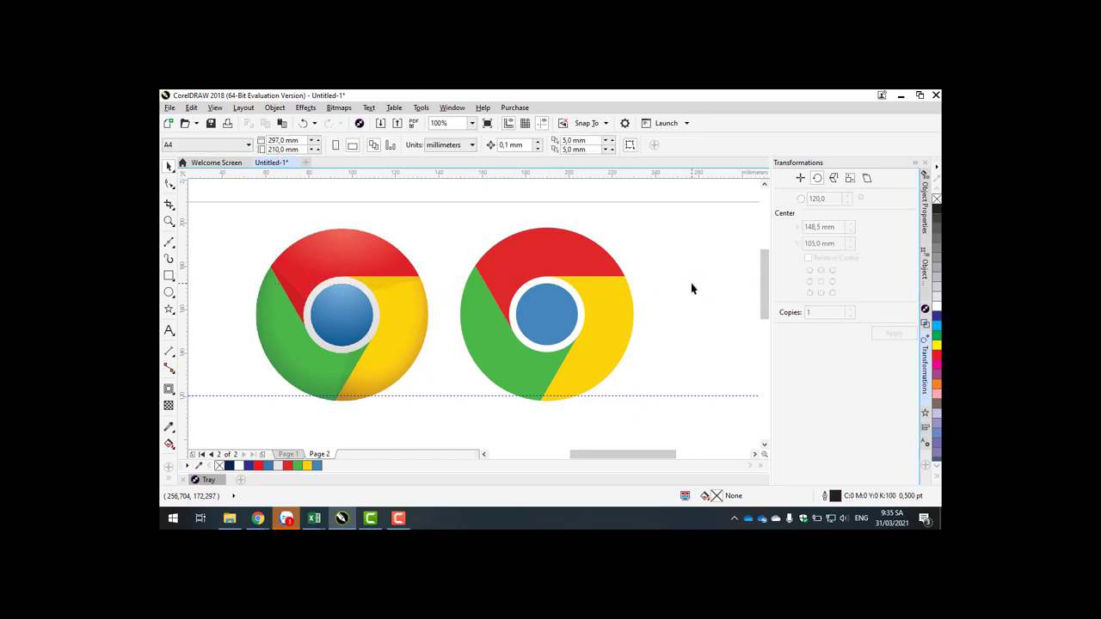
pyautogui.click(637, 397)
pyautogui.press('Delete')
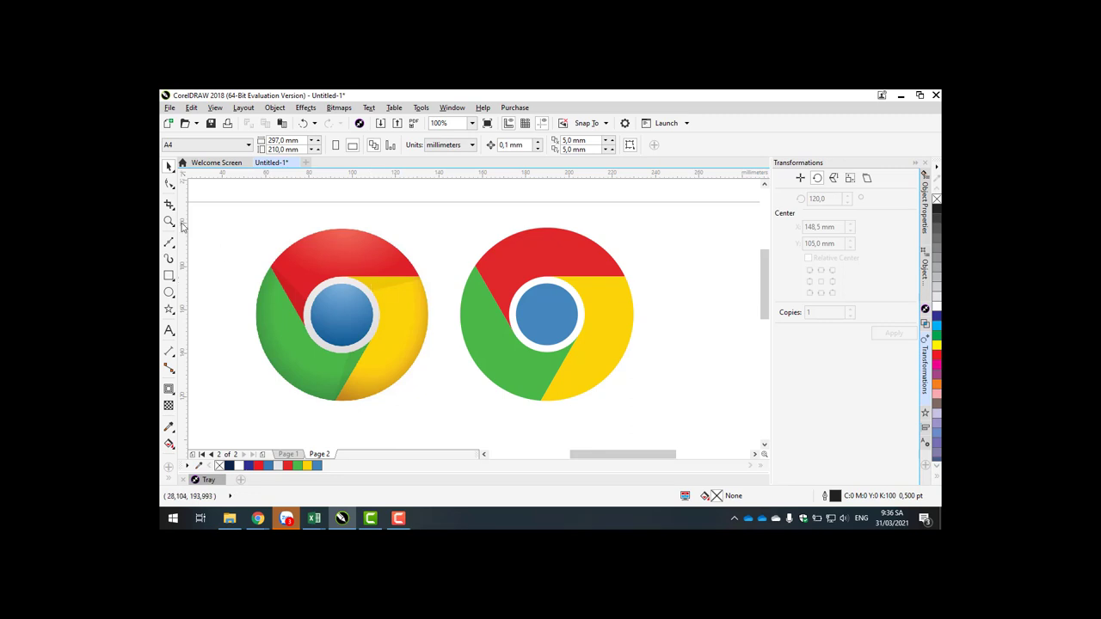
# Step: Draw a rectangle about 86 by 52 mm over the redrawn logo and snap its upper-right corner to the outer red-yellow junction
pyautogui.click(168, 275)
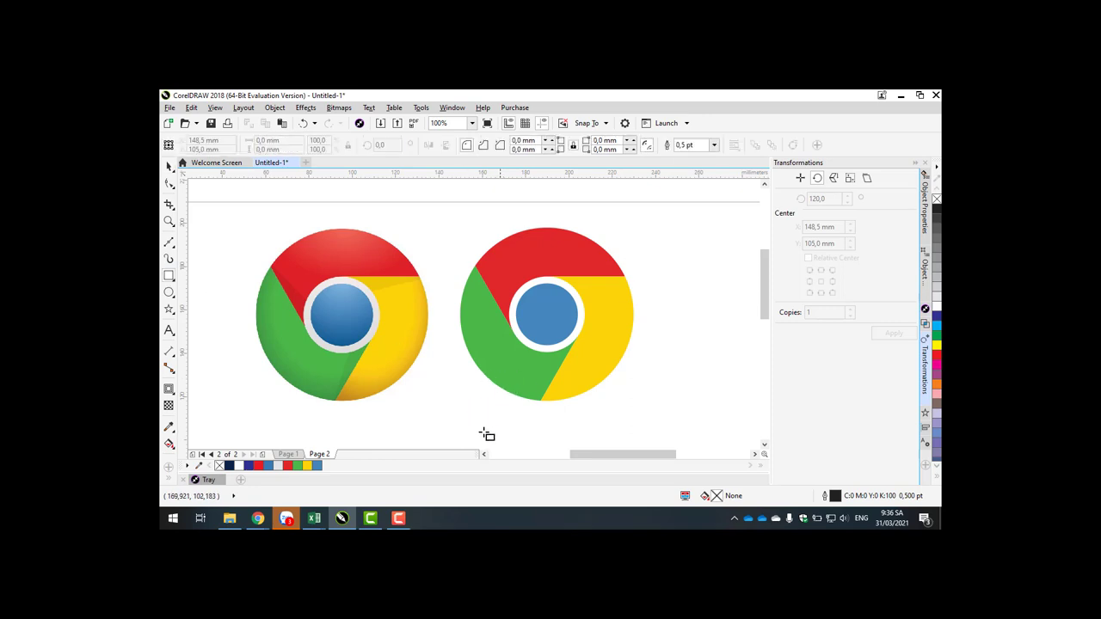
pyautogui.moveTo(480, 431); pyautogui.dragTo(667, 320)
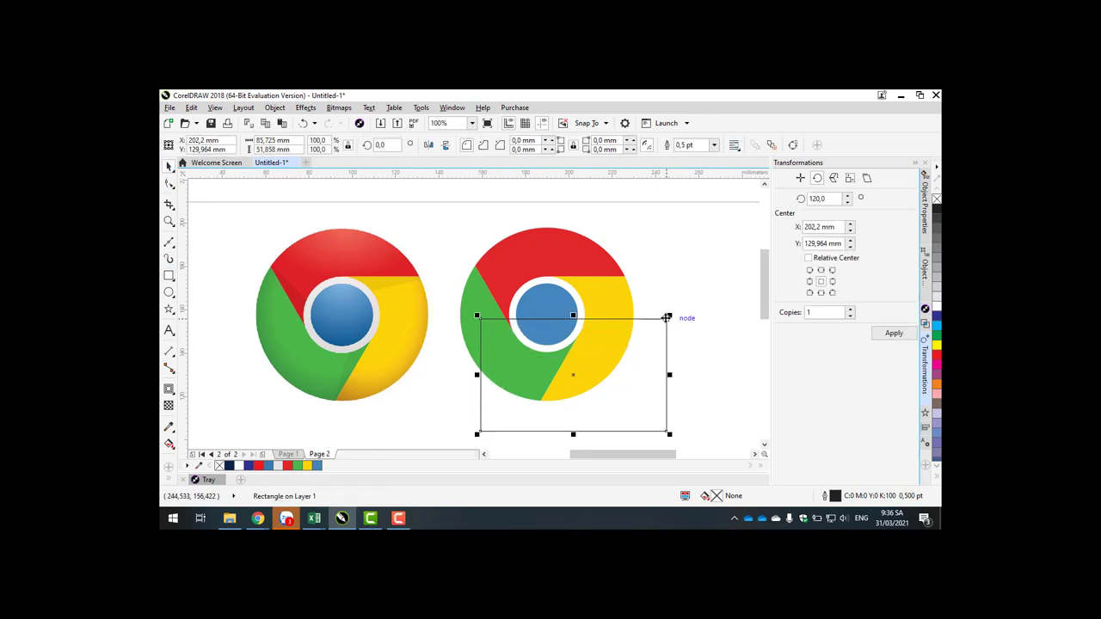
pyautogui.moveTo(665, 322); pyautogui.dragTo(625, 280)
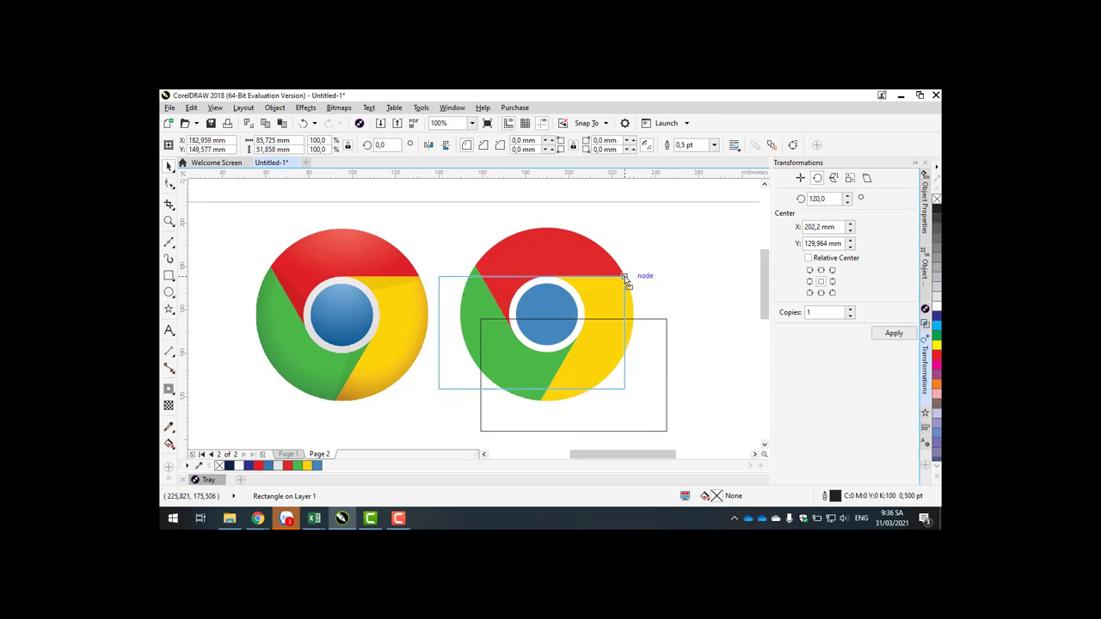
pyautogui.moveTo(625, 281); pyautogui.dragTo(626, 278)
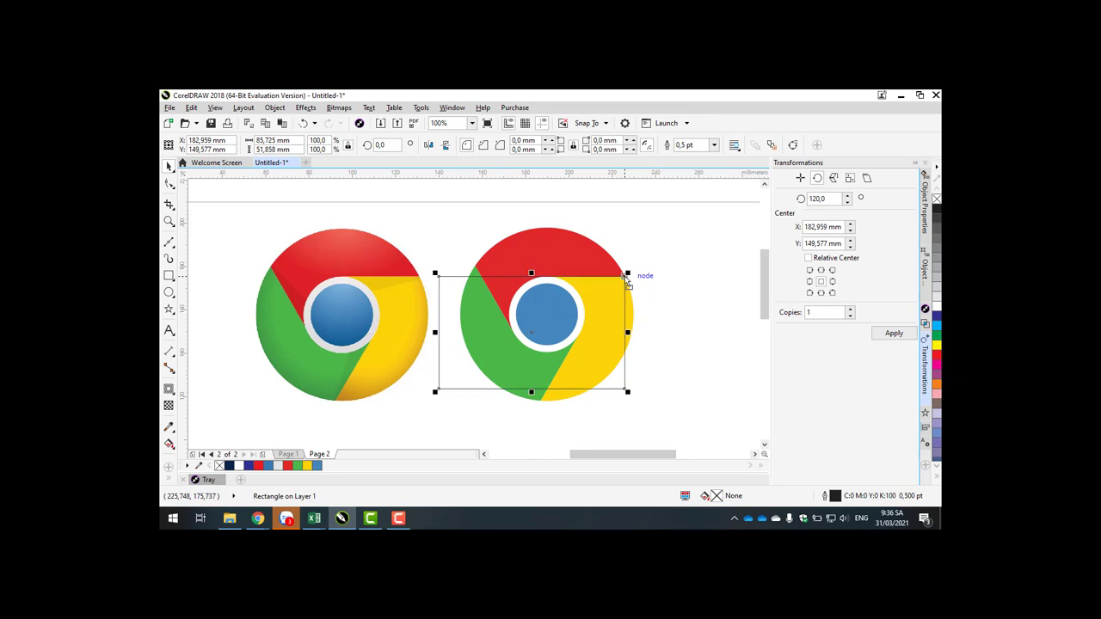
# Step: Move the rectangle's rotation centre to its corner at the red-yellow junction and rotate the rectangle about 13° around it
pyautogui.click(456, 387)
pyautogui.moveTo(439, 387); pyautogui.dragTo(450, 402)
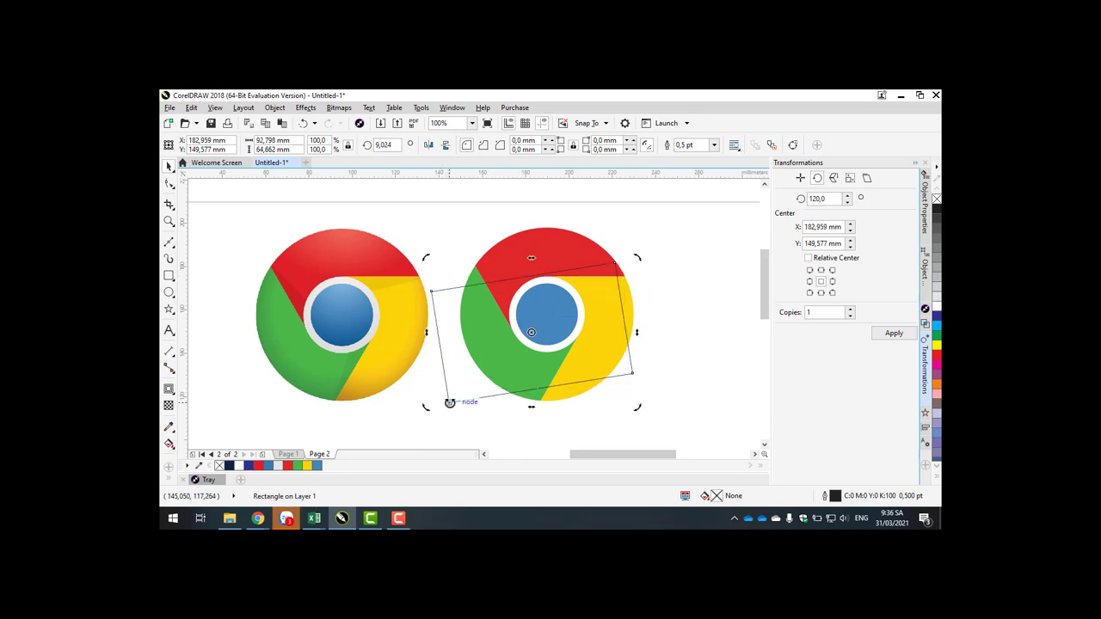
pyautogui.press('Escape')
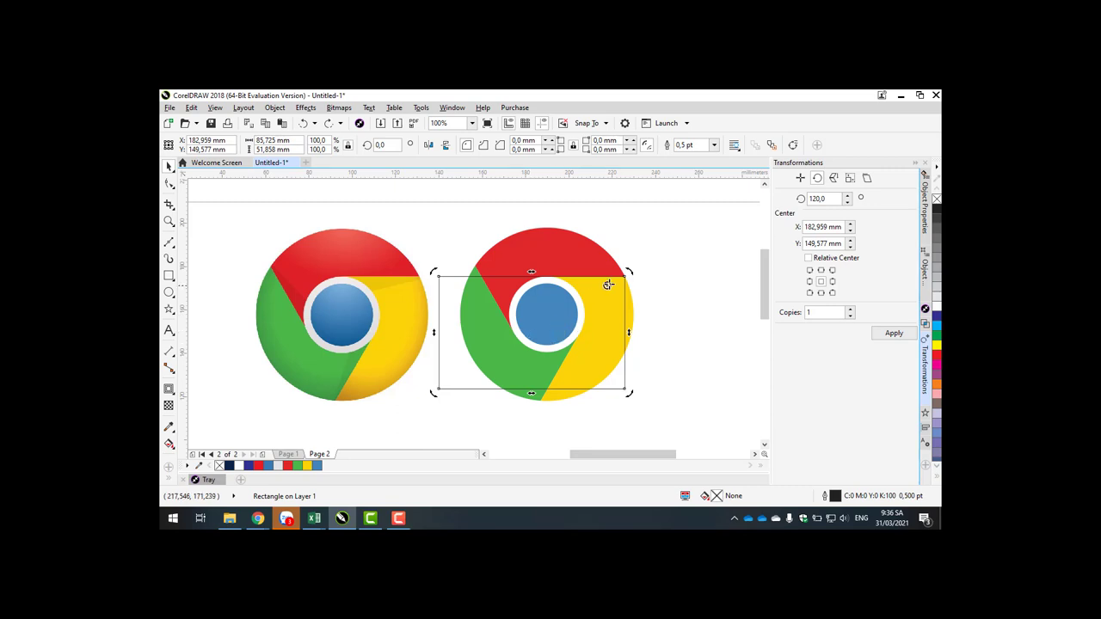
pyautogui.moveTo(609, 285); pyautogui.dragTo(625, 276)
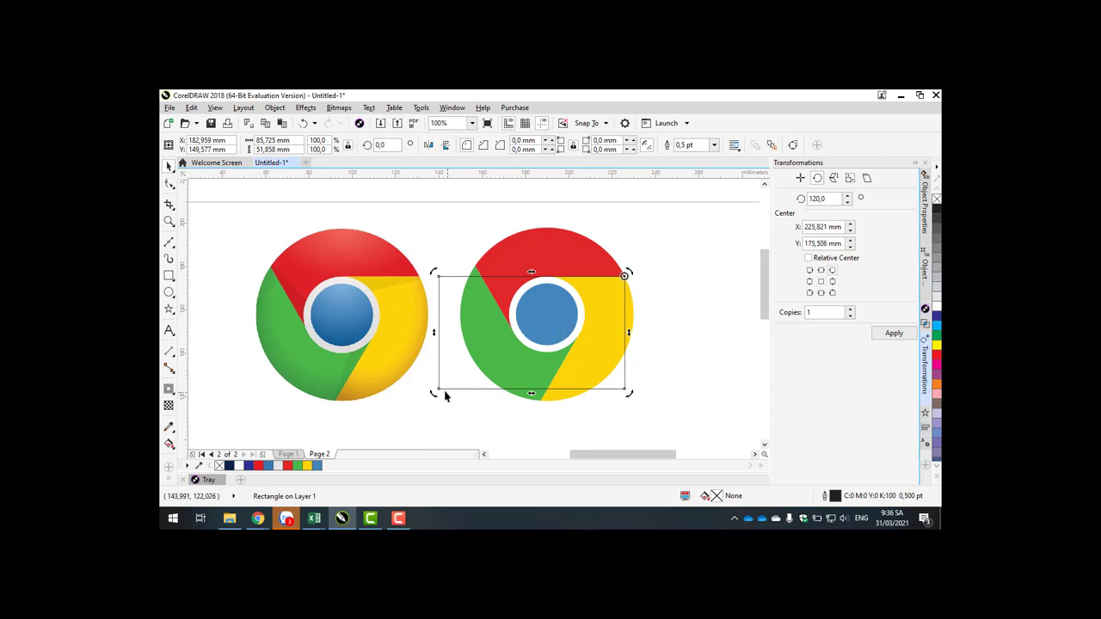
pyautogui.moveTo(439, 389); pyautogui.dragTo(460, 439)
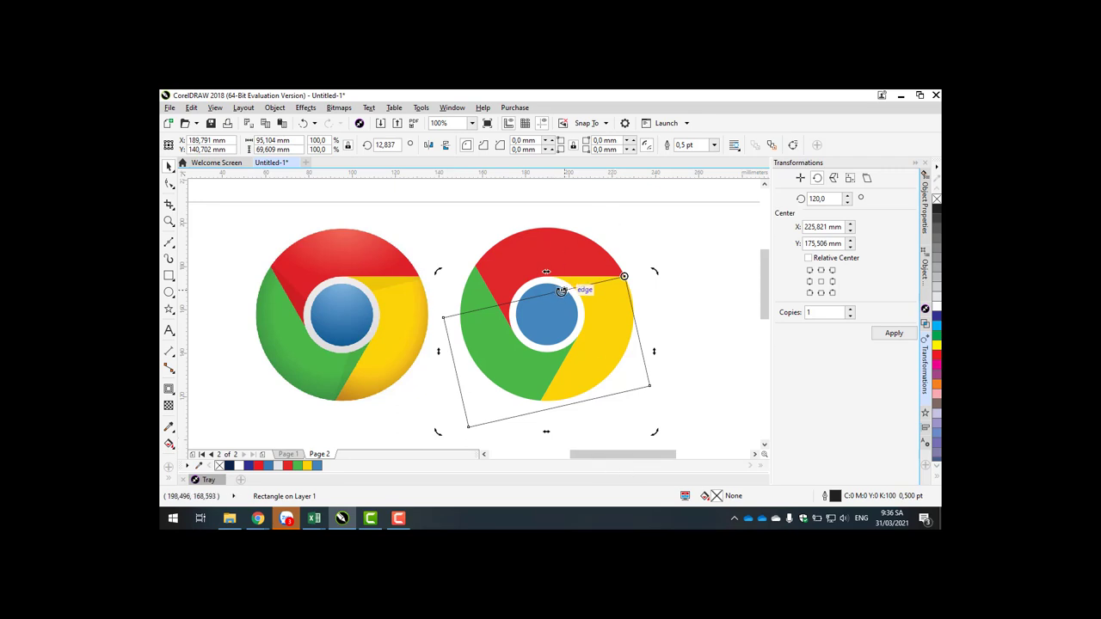
# Step: Convert the rotated rectangle to curves
pyautogui.click(168, 185)
pyautogui.click(169, 166)
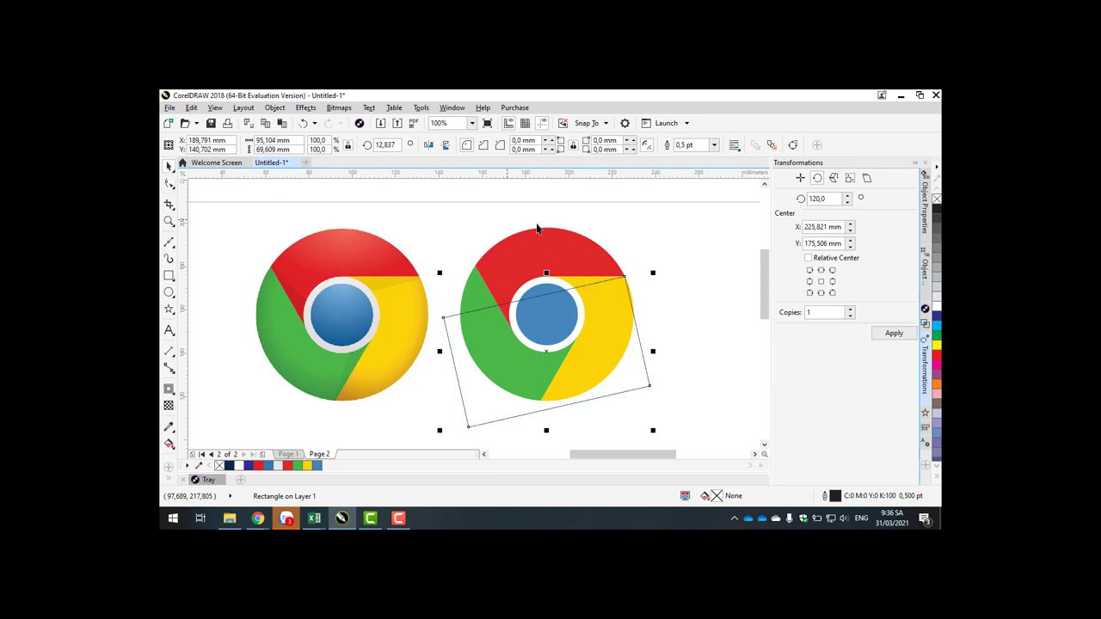
pyautogui.click(468, 227)
pyautogui.click(647, 386)
pyautogui.click(644, 358)
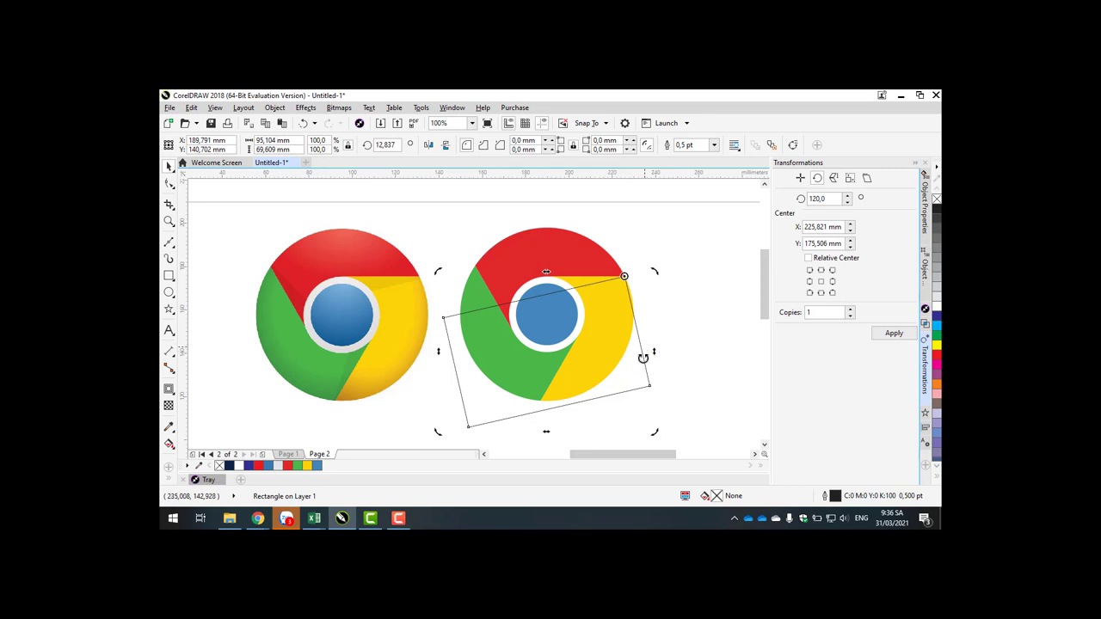
pyautogui.rightClick(637, 373)
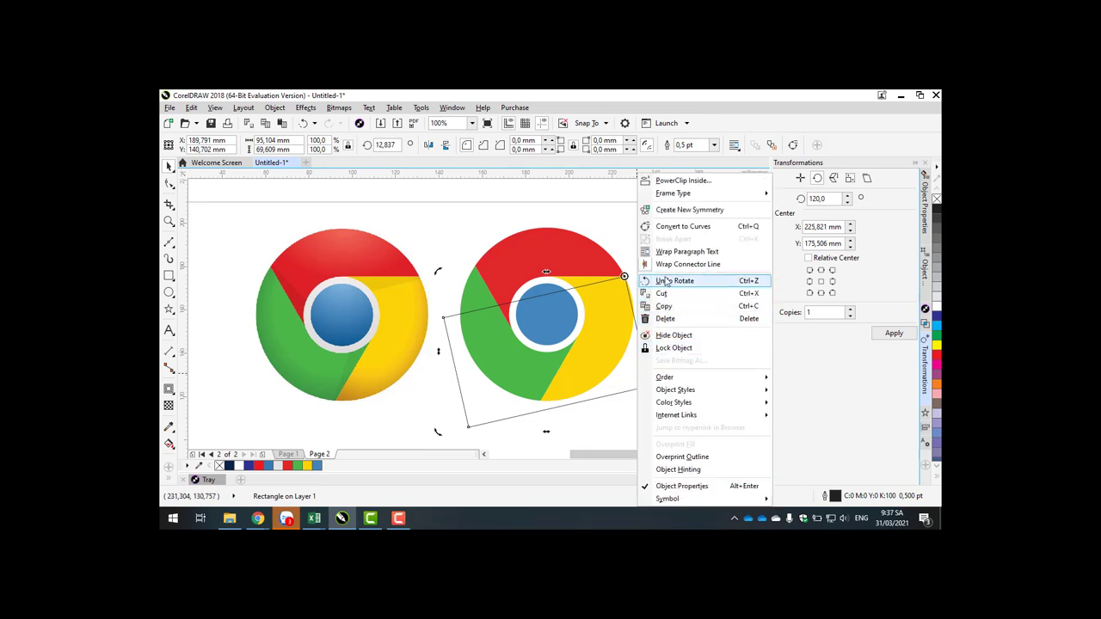
pyautogui.click(676, 228)
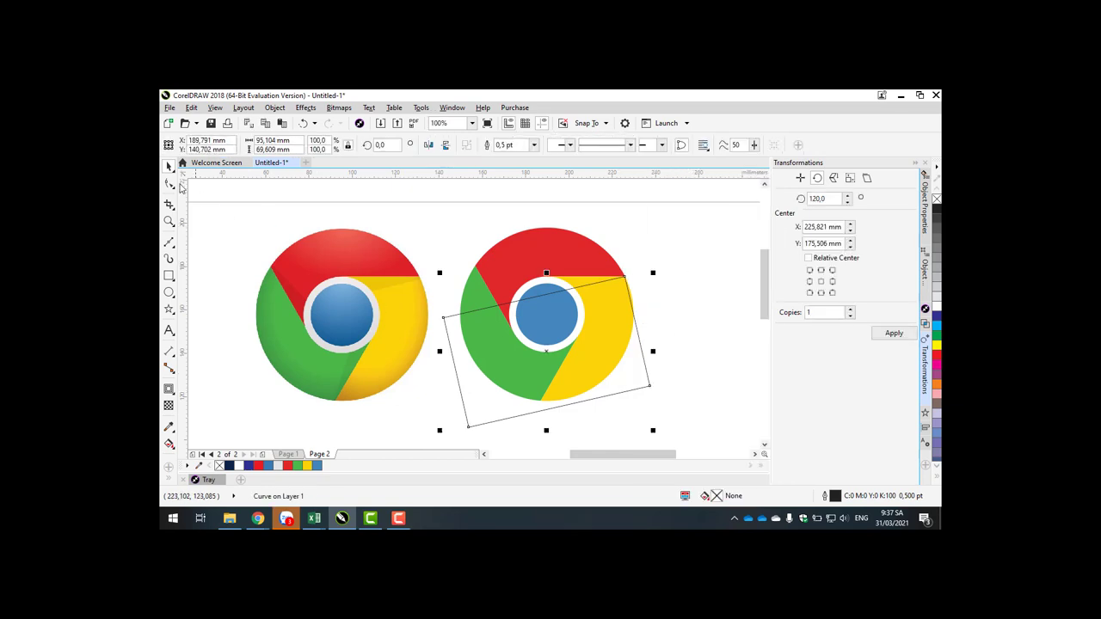
# Step: Reshape the converted rectangle by pulling its lower-right node outward and its lower edge down, so it extends well beyond the logo
pyautogui.click(170, 183)
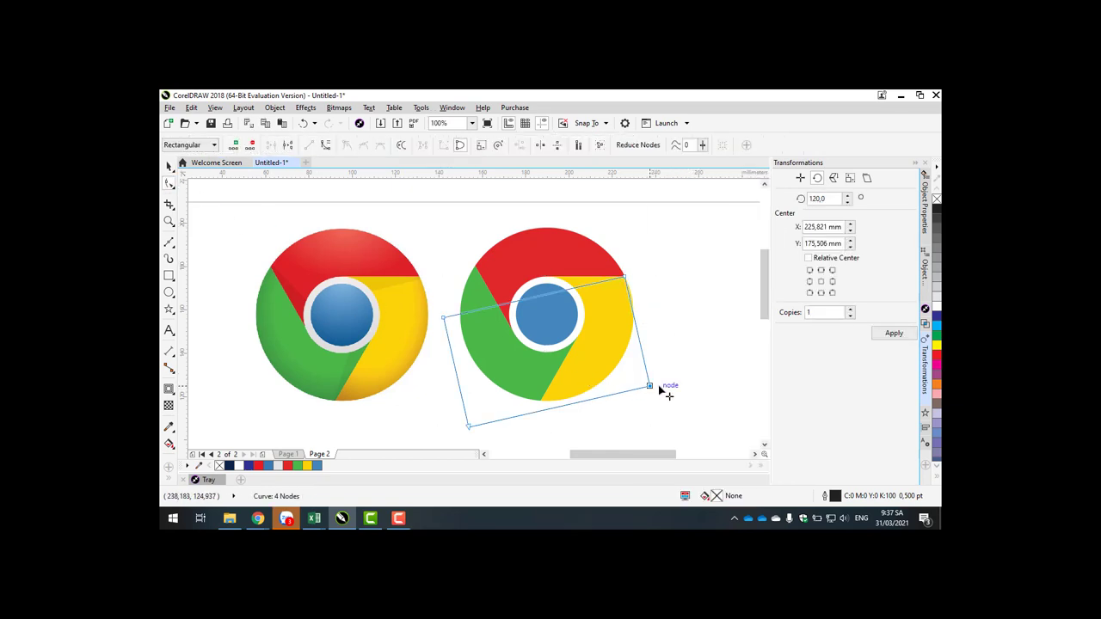
pyautogui.moveTo(649, 387); pyautogui.dragTo(719, 359)
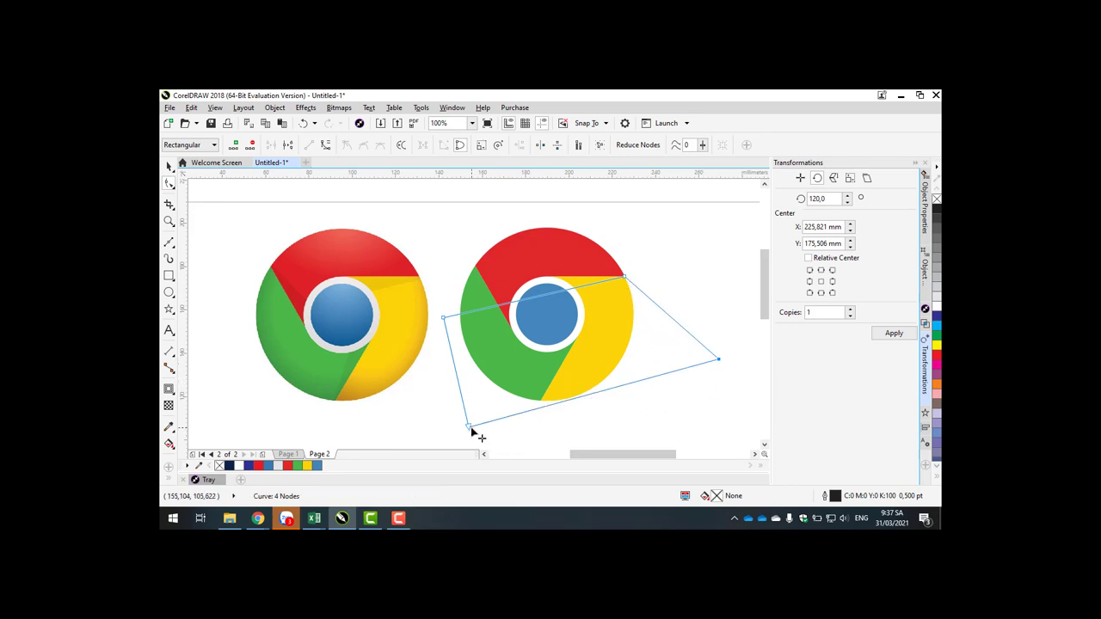
pyautogui.moveTo(550, 413); pyautogui.dragTo(551, 427)
pyautogui.press('space')
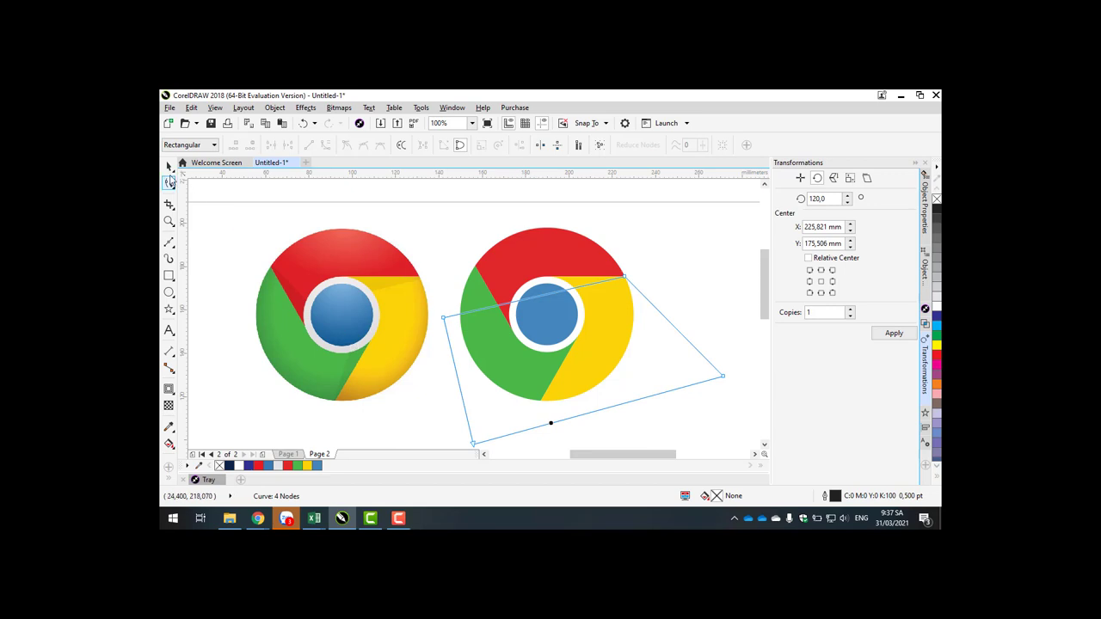
pyautogui.click(314, 433)
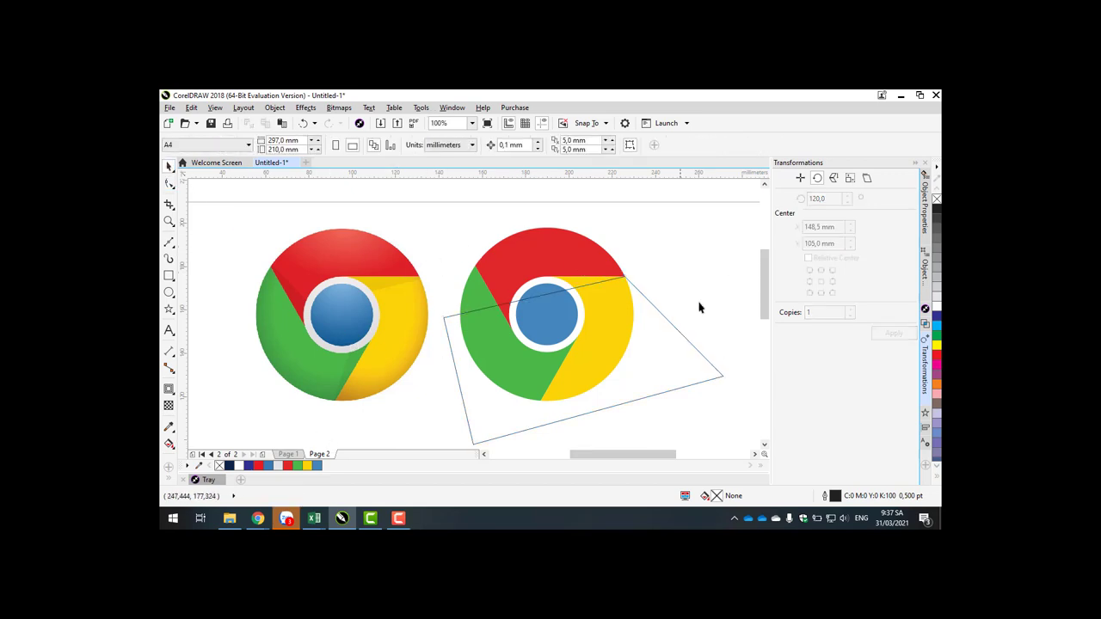
# Step: Trim the yellow segment with the reshaped curve, leaving the original target object but not the source object
pyautogui.click(691, 372)
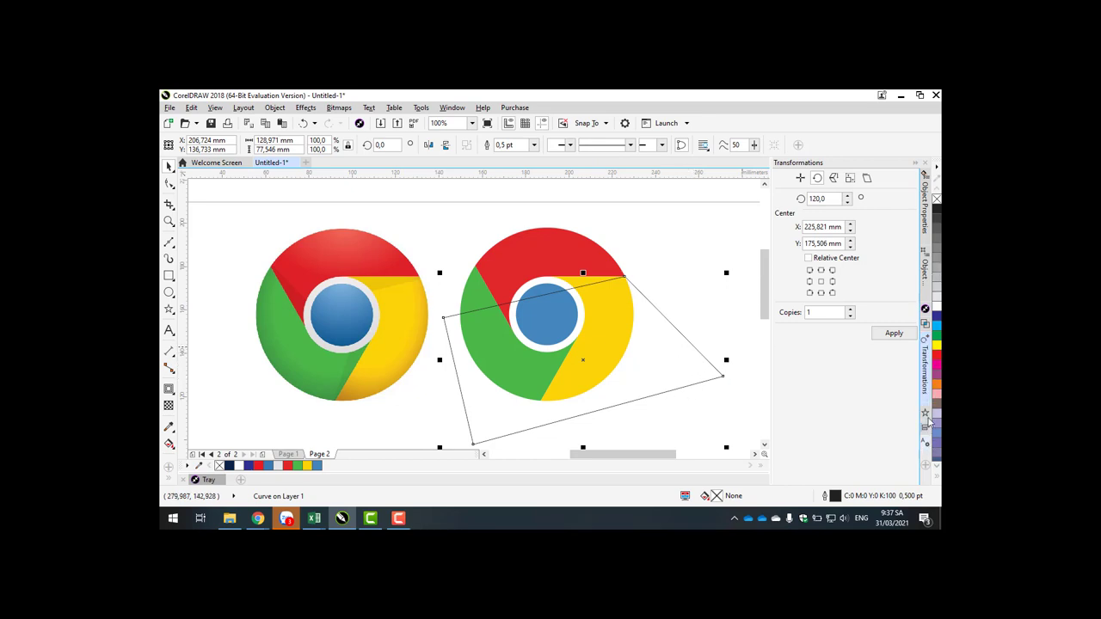
pyautogui.click(926, 324)
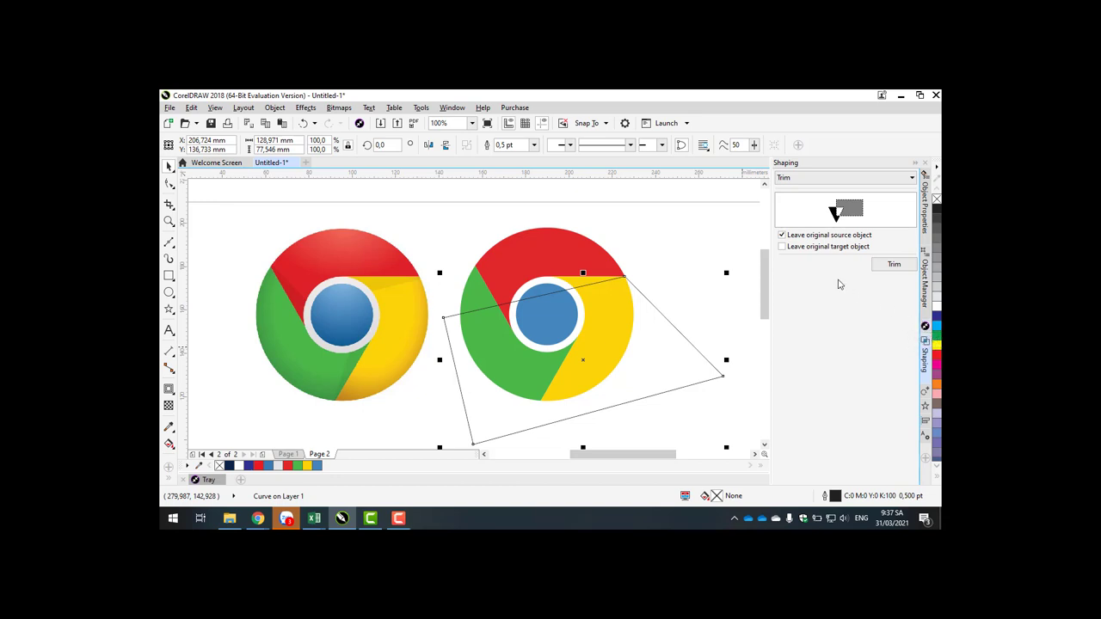
pyautogui.click(810, 237)
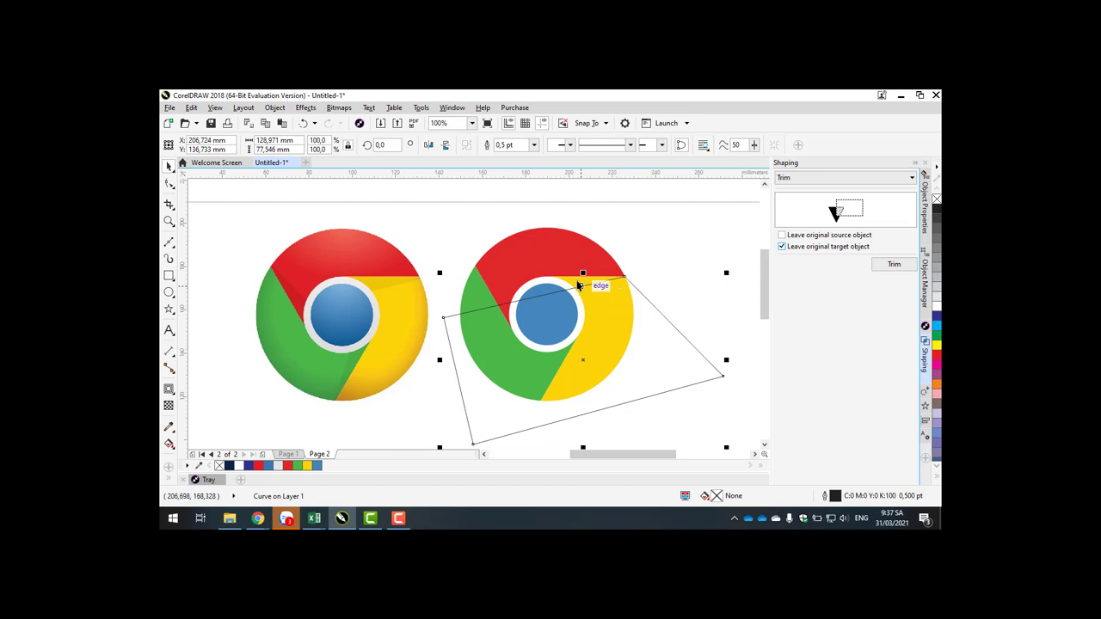
pyautogui.click(893, 264)
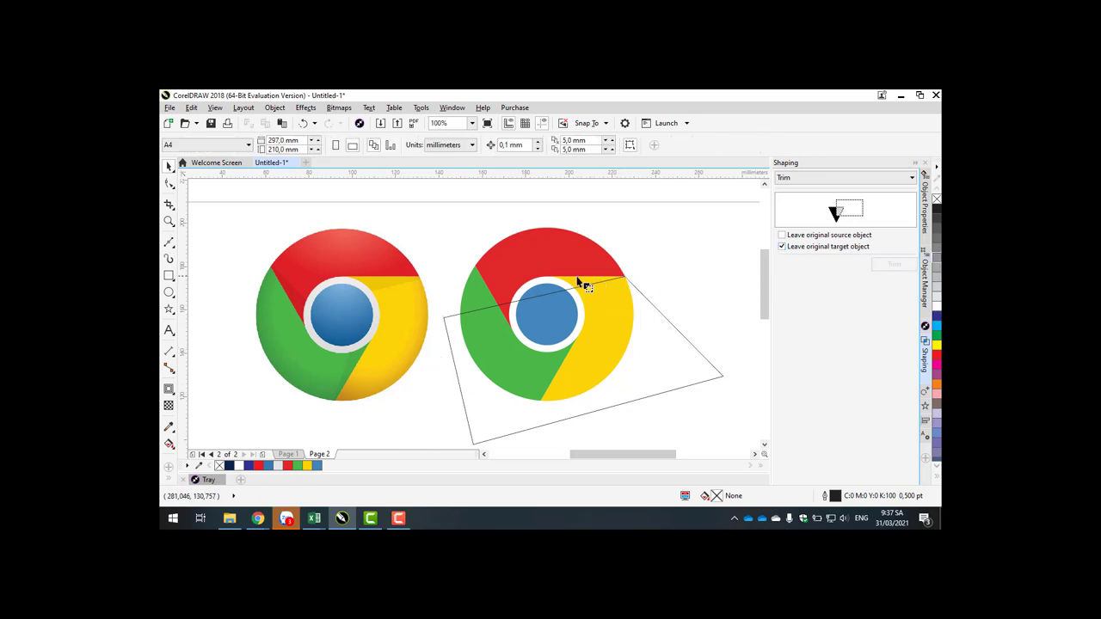
pyautogui.click(574, 282)
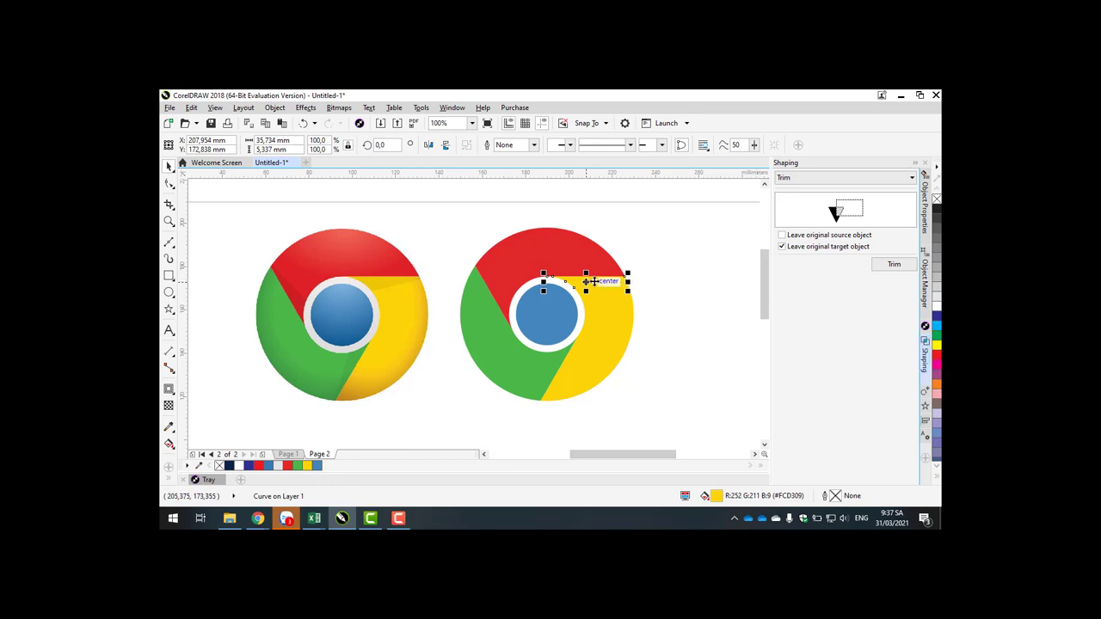
# Step: Fill the thin trimmed wedge below the red segment with palette yellow (C0 M0 Y100 K0)
pyautogui.click(936, 337)
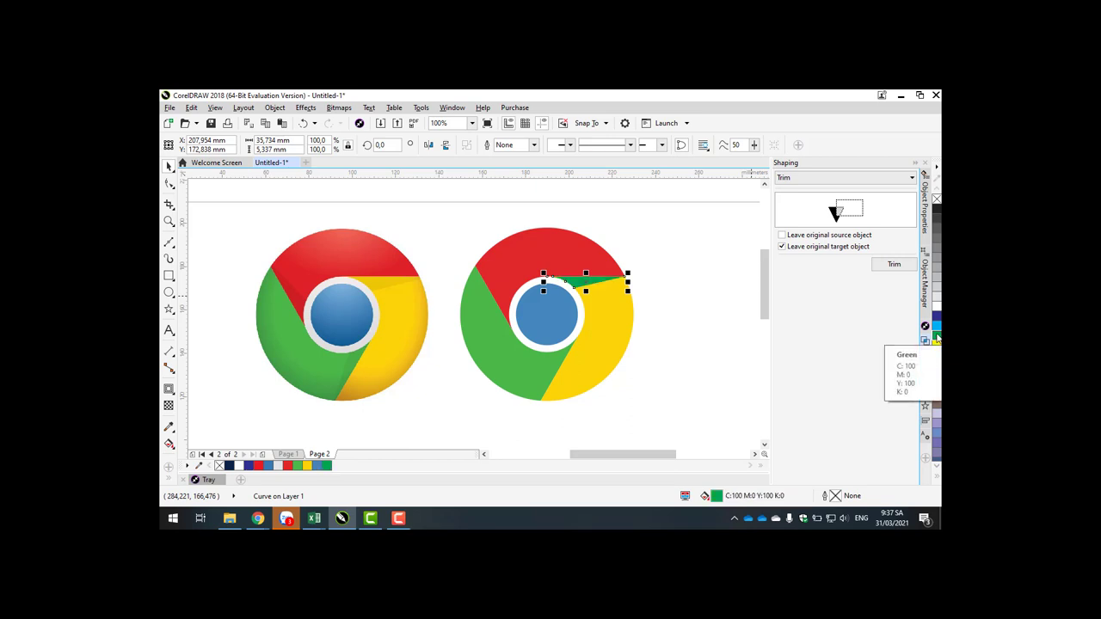
pyautogui.click(937, 346)
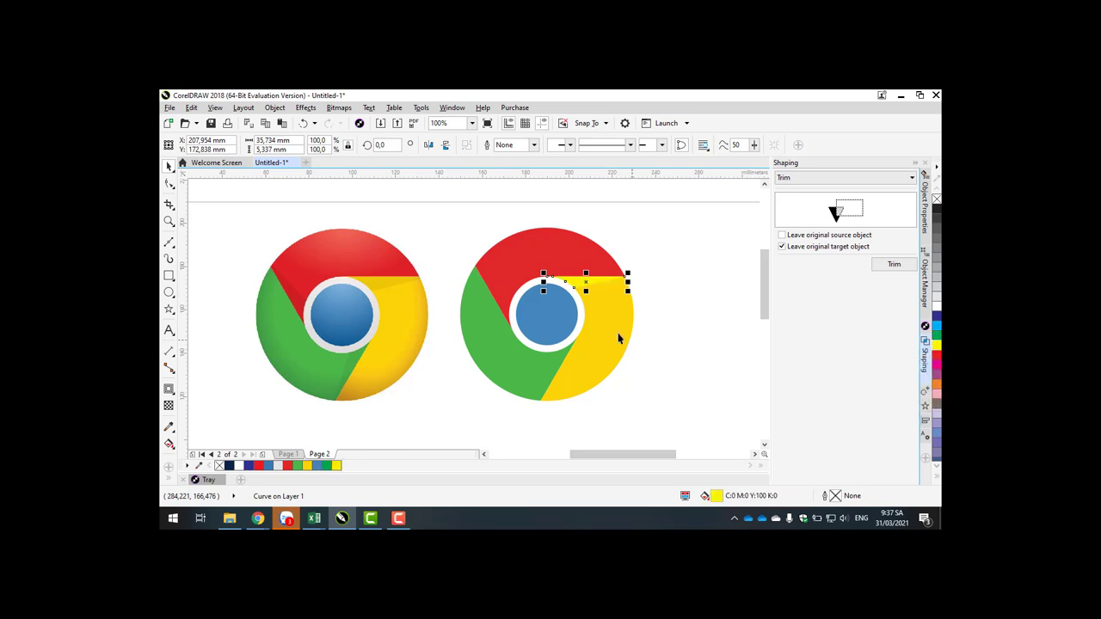
pyautogui.press('F10')
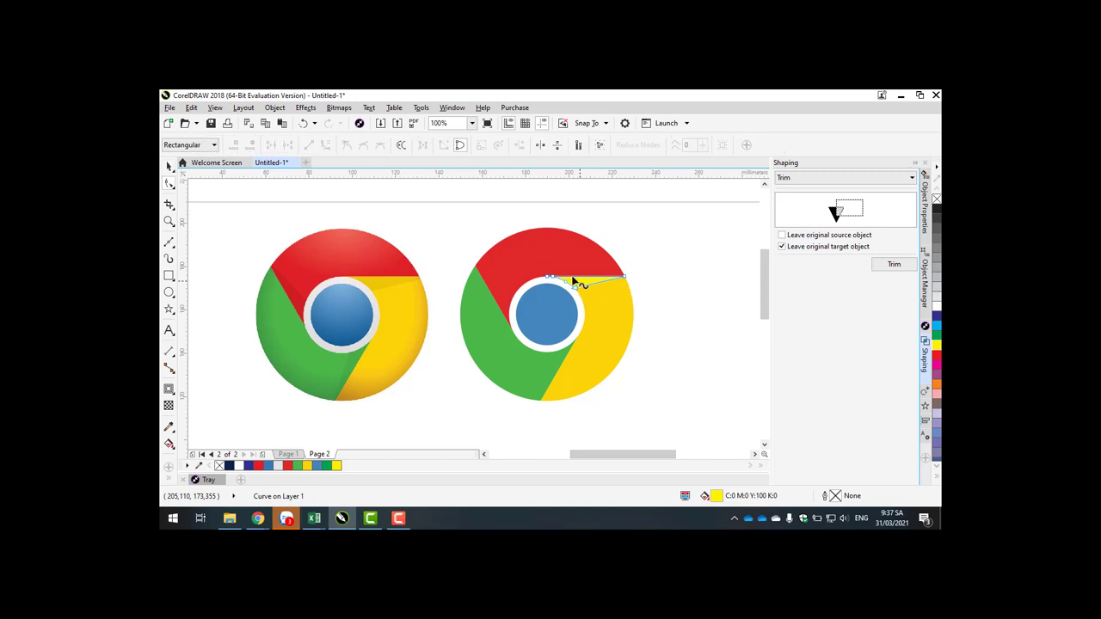
pyautogui.click(169, 166)
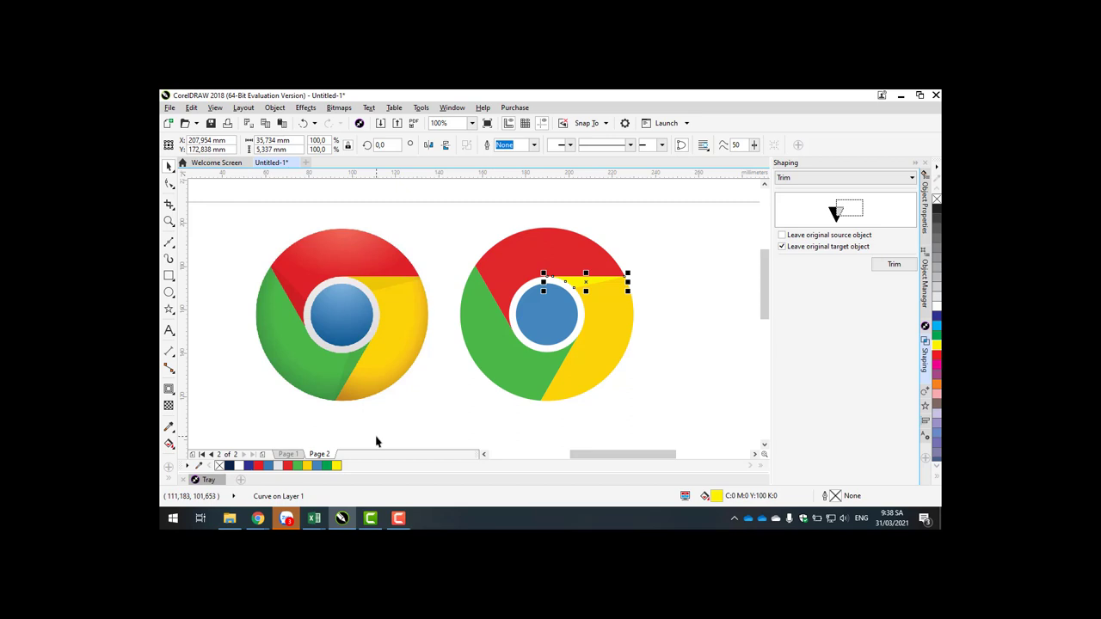
pyautogui.click(169, 429)
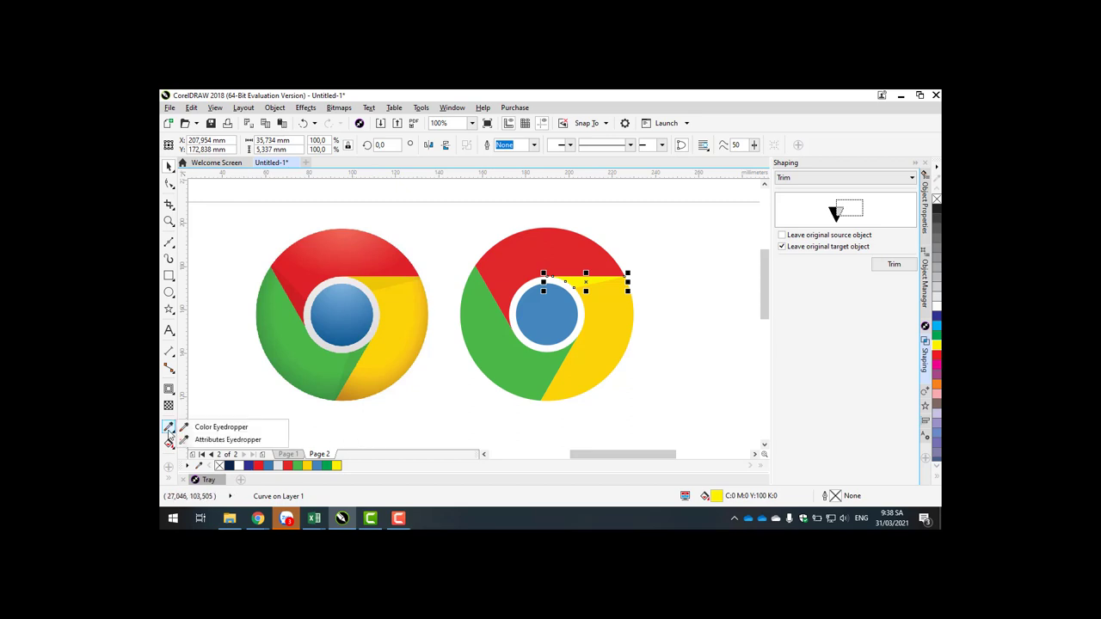
pyautogui.click(175, 447)
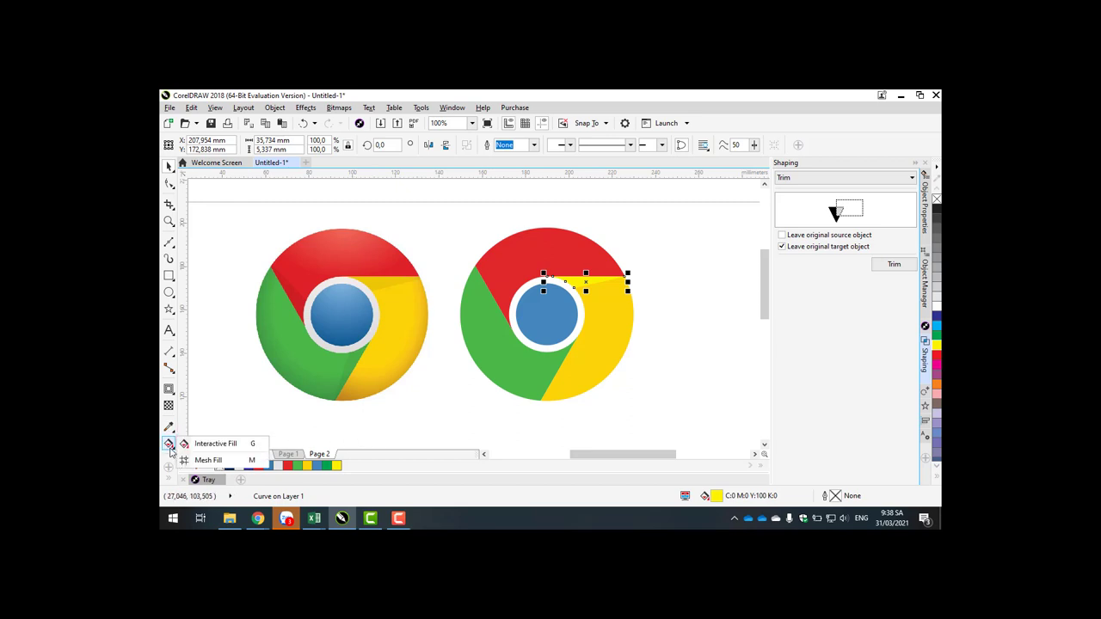
pyautogui.click(205, 445)
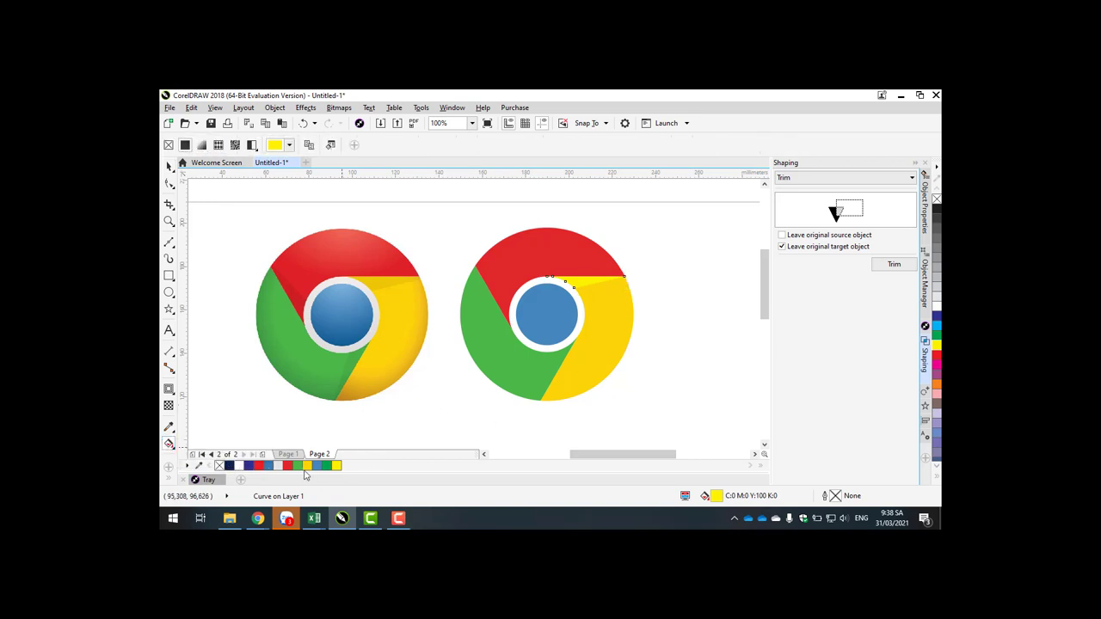
# Step: Sample the dark yellow (#EEC708) beneath the reference logo's red segment and fill the redrawn logo's thin wedge with it
pyautogui.click(169, 427)
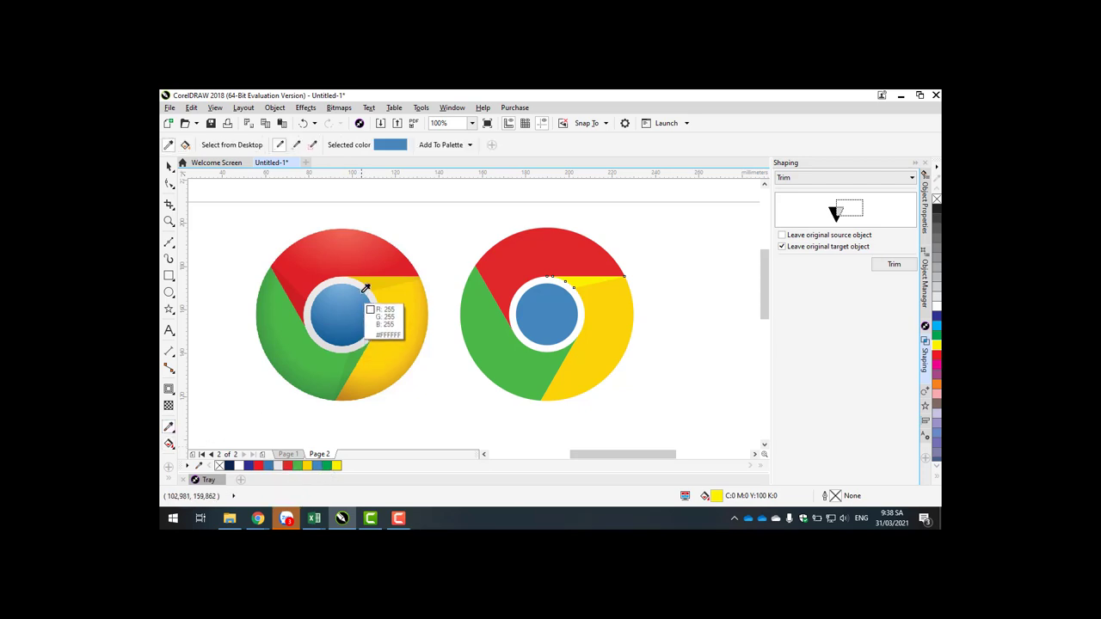
pyautogui.click(377, 288)
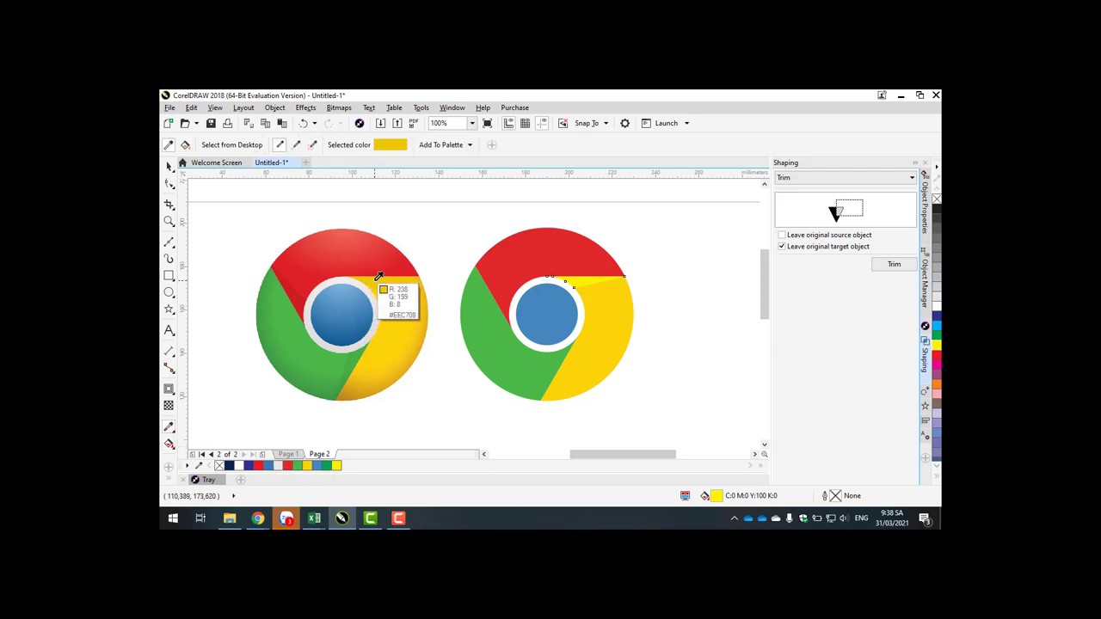
pyautogui.click(572, 285)
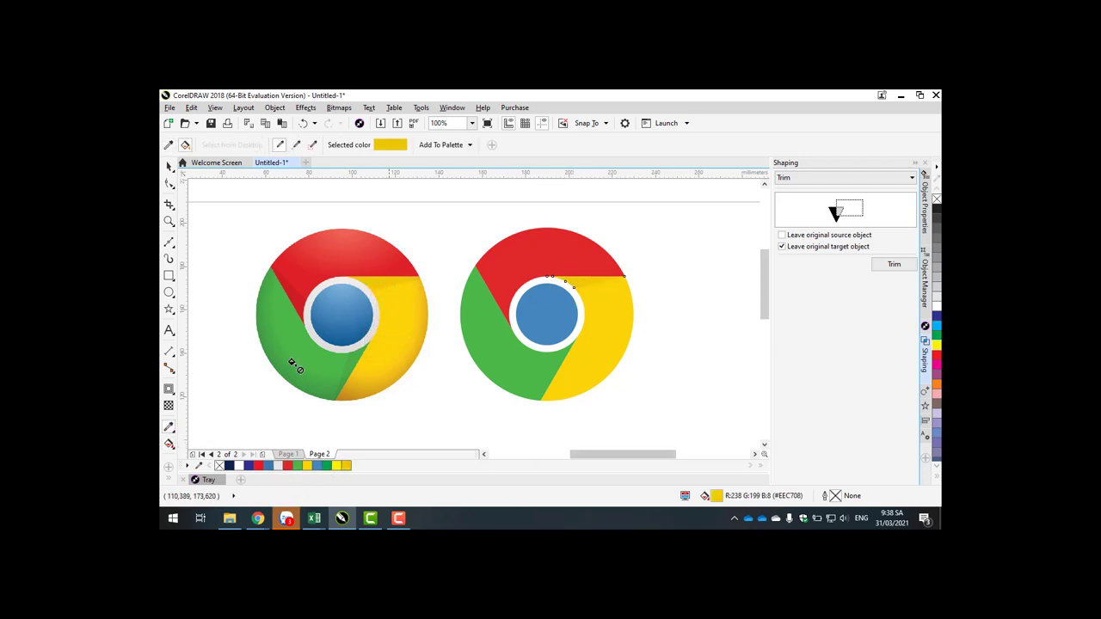
pyautogui.click(169, 164)
pyautogui.press('Escape')
# Step: Rotate the dark yellow wedge by 120° around the centre of the blue circle, making 2 copies
pyautogui.click(582, 284)
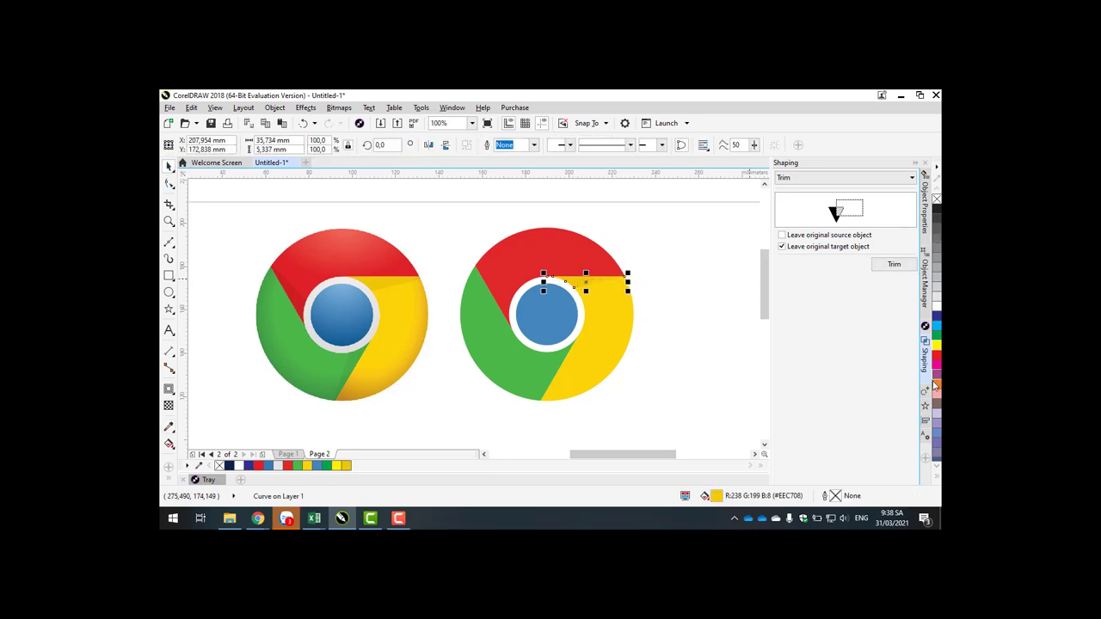
pyautogui.hotkey('alt', 'F8')
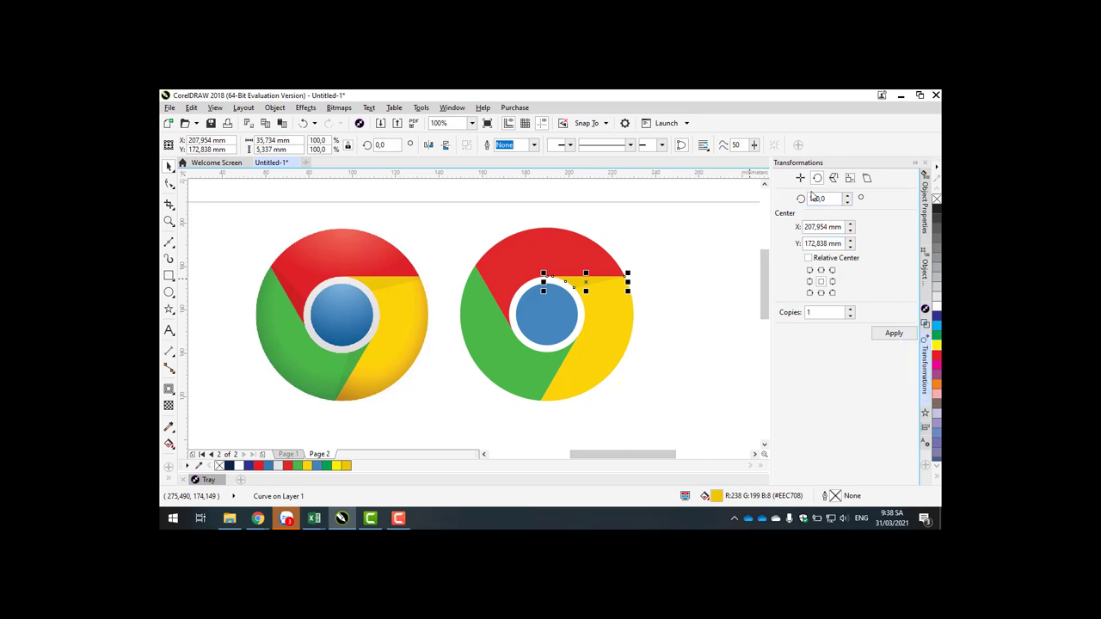
pyautogui.click(582, 284)
pyautogui.moveTo(585, 285); pyautogui.dragTo(546, 314)
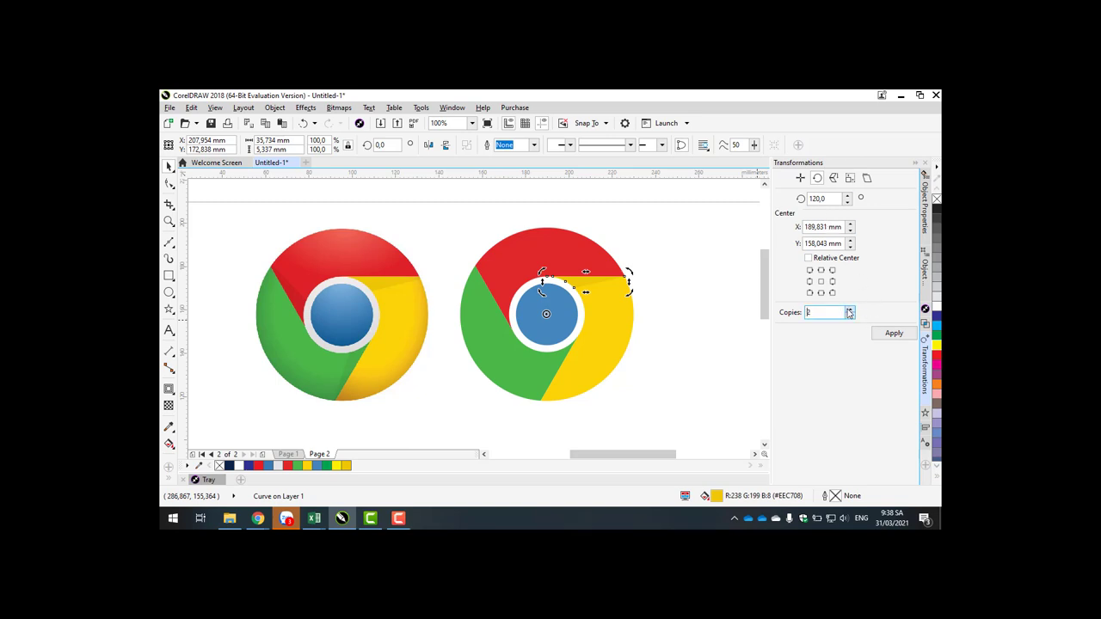
pyautogui.click(894, 333)
pyautogui.click(661, 386)
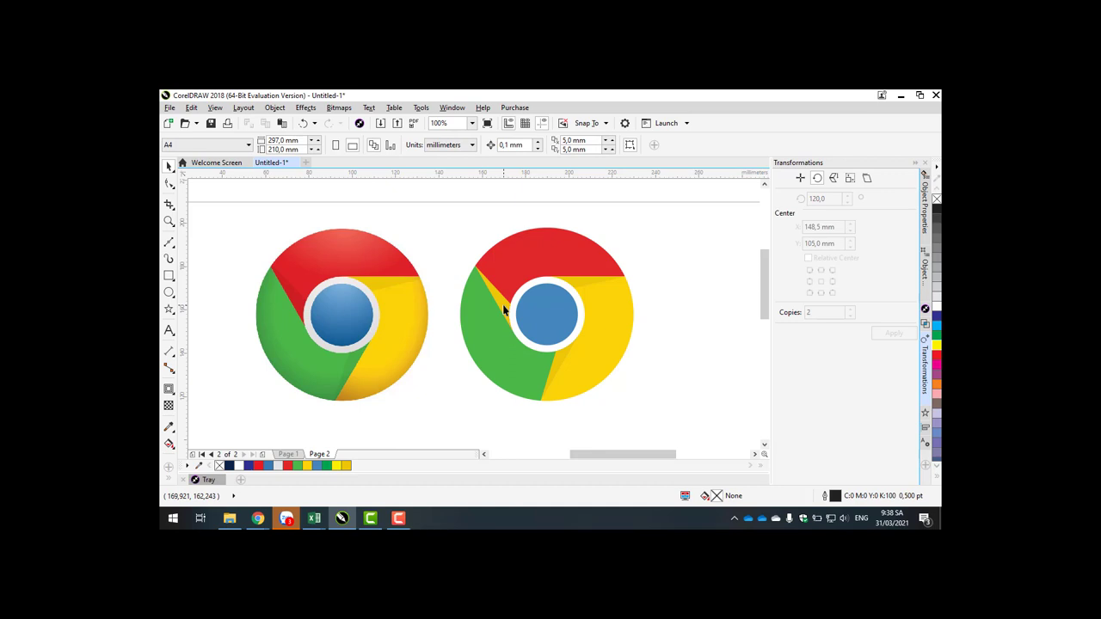
# Step: Sample the dark red shading from the reference logo and fill the wedge copy between the red and green segments with it
pyautogui.click(169, 425)
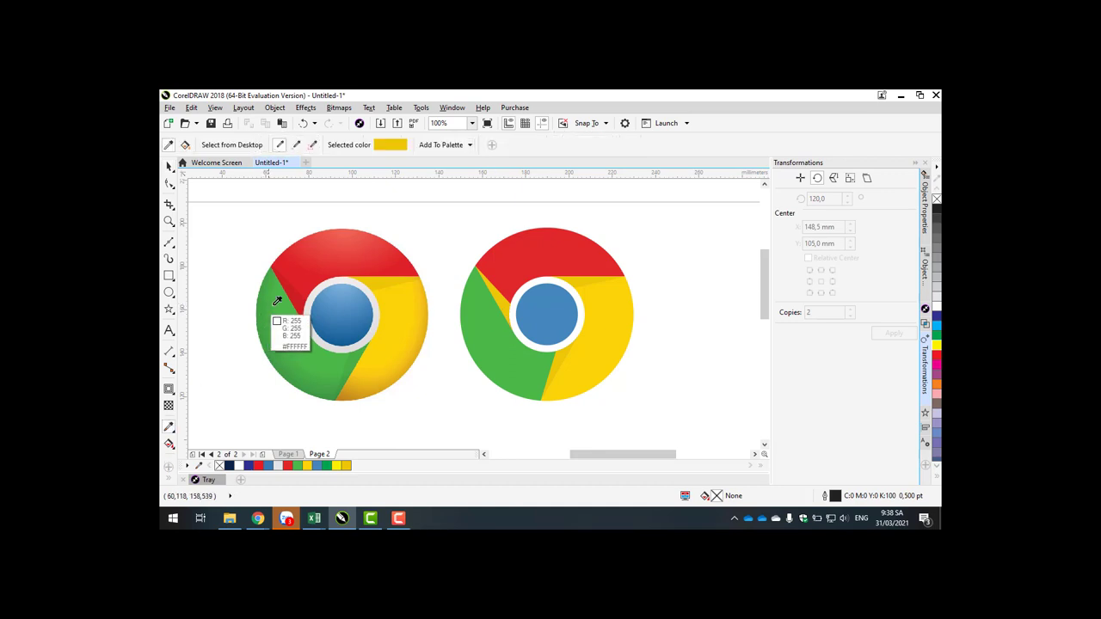
pyautogui.click(293, 292)
pyautogui.click(503, 306)
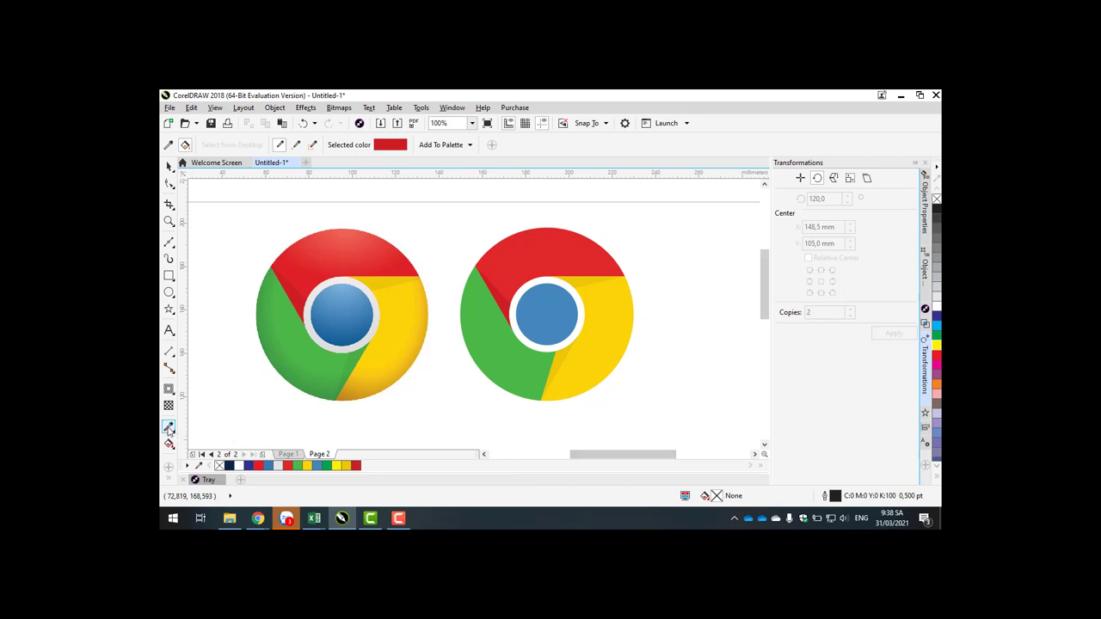
# Step: Sample the green shading beside the reference's yellow segment and fill the wedge copy between the green and yellow segments with it
pyautogui.click(169, 145)
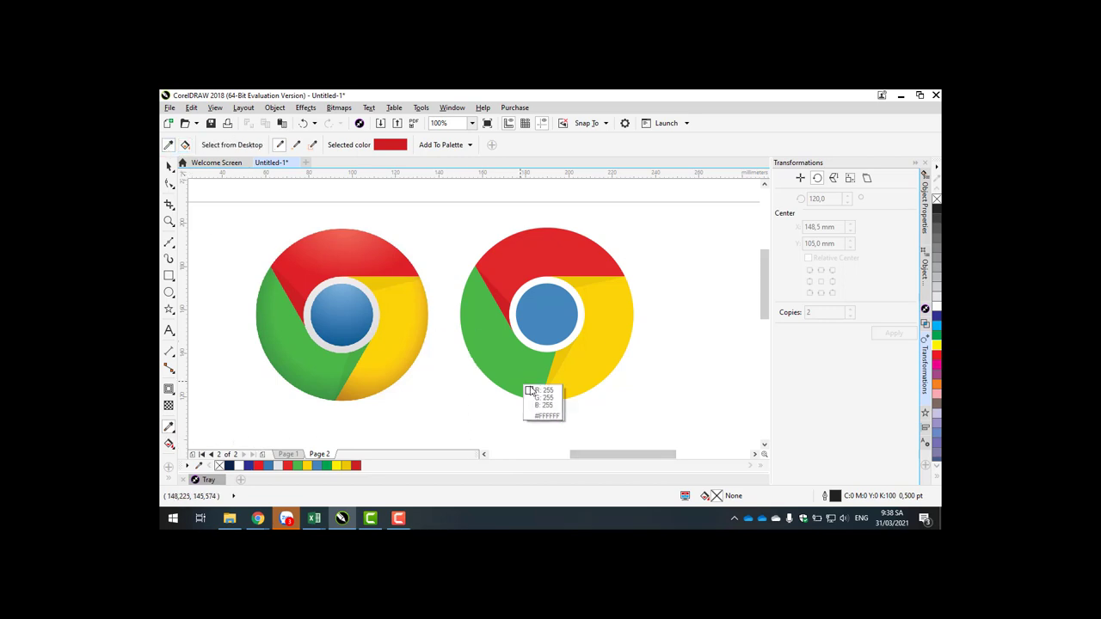
pyautogui.click(358, 354)
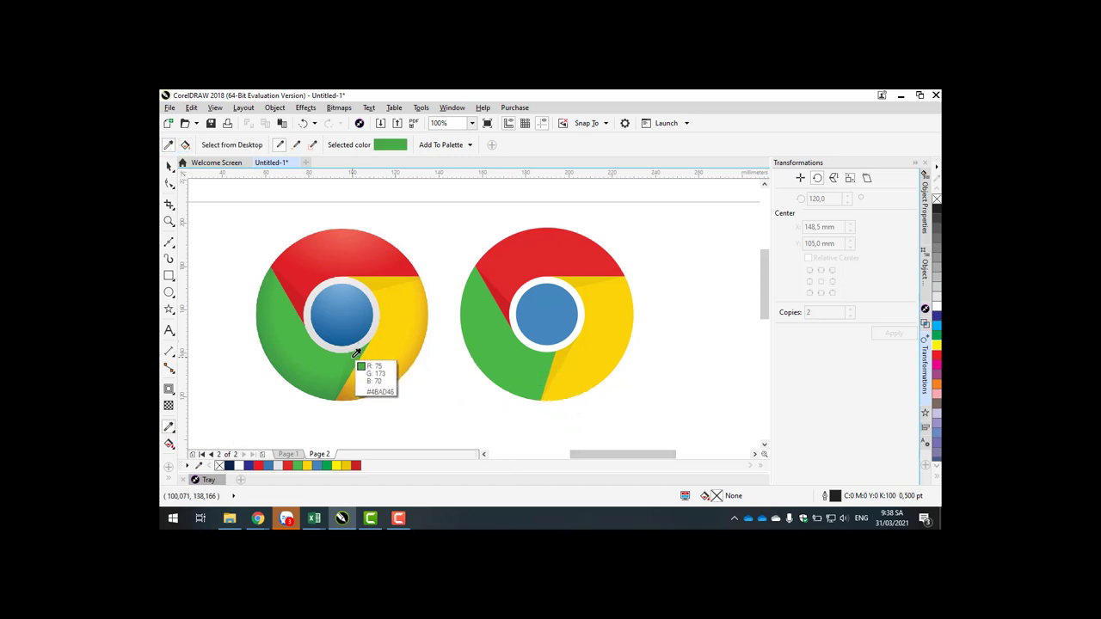
pyautogui.click(556, 354)
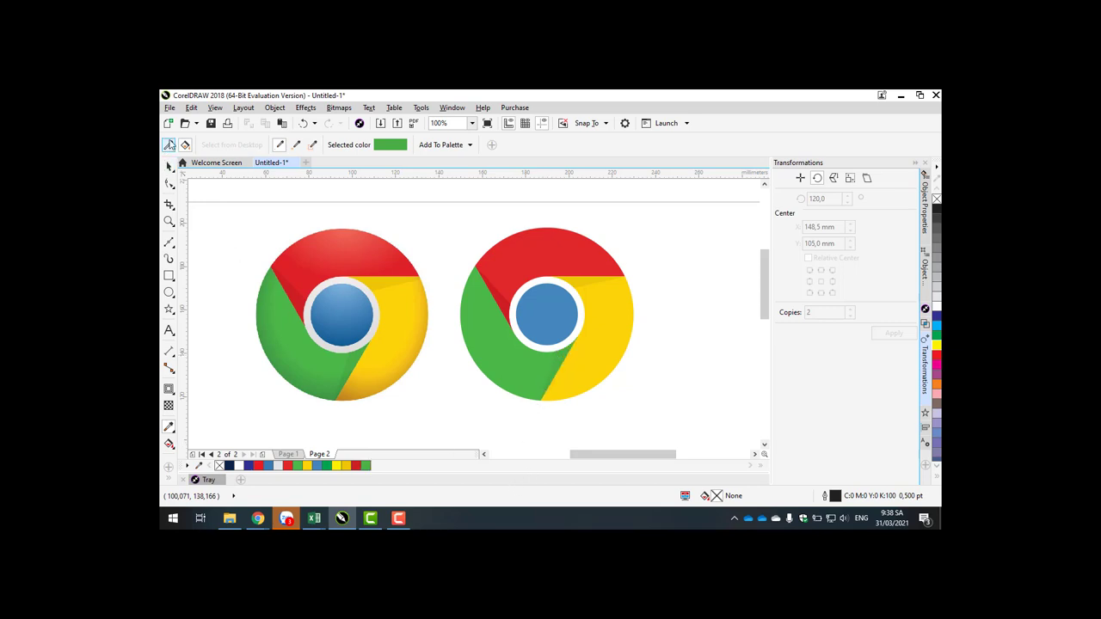
pyautogui.click(168, 145)
pyautogui.click(444, 220)
pyautogui.click(170, 165)
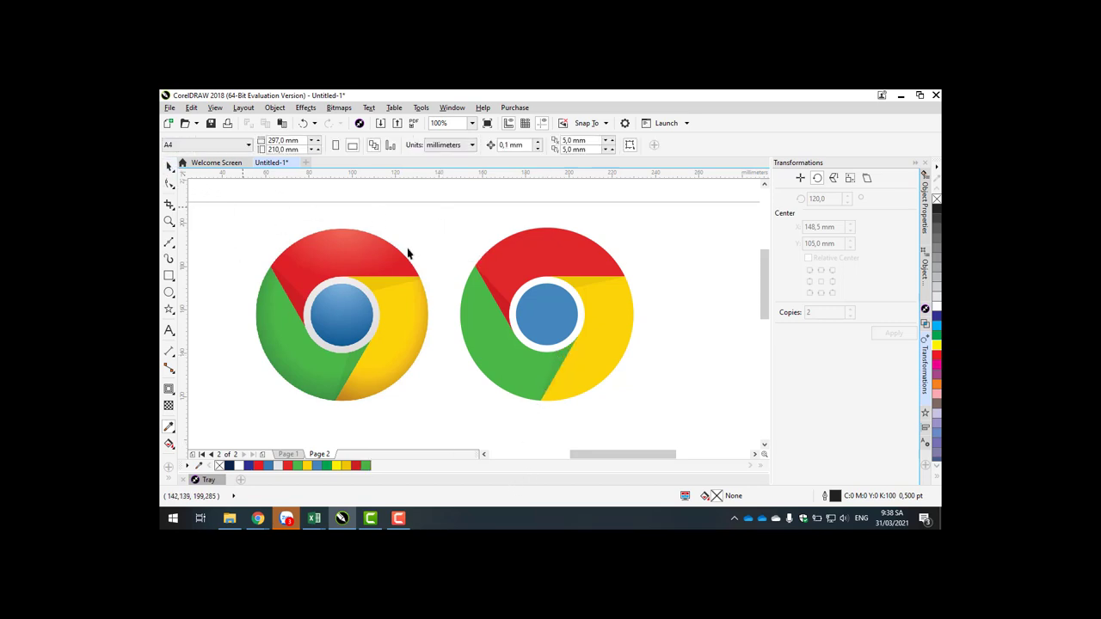